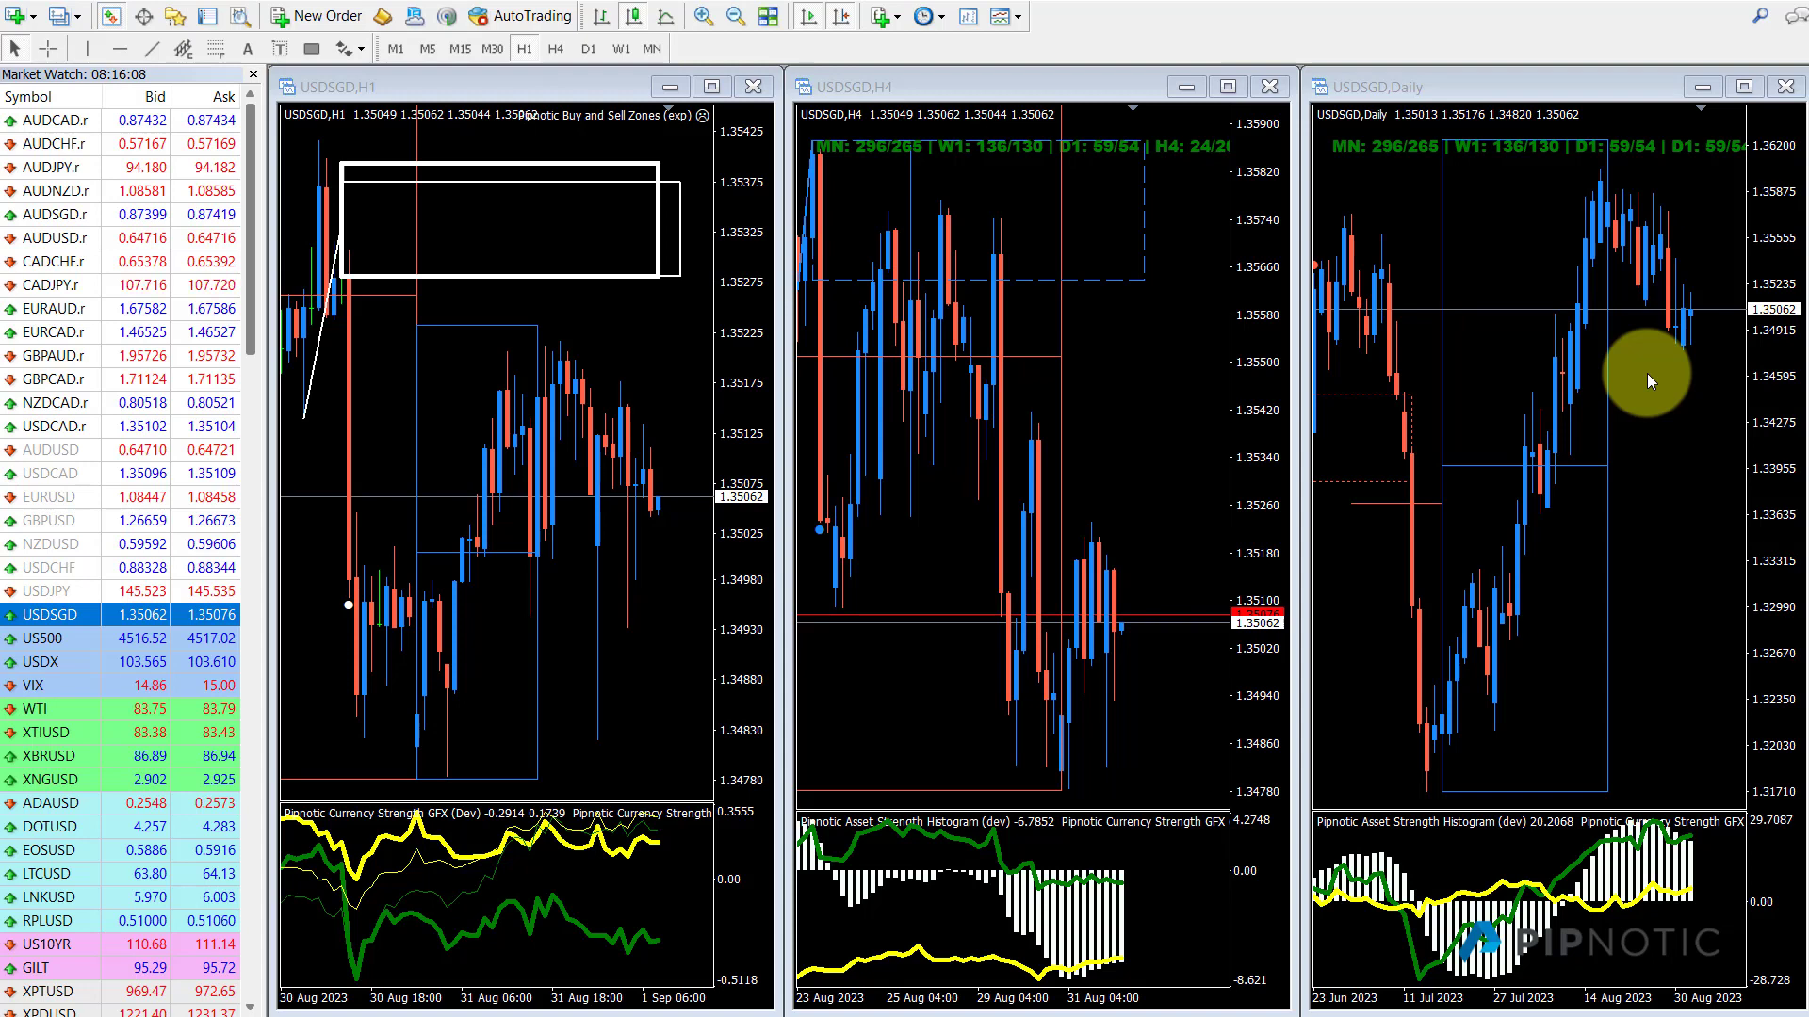
Activate the H4, Daily and H1 chart windows in turn.
click(1130, 332)
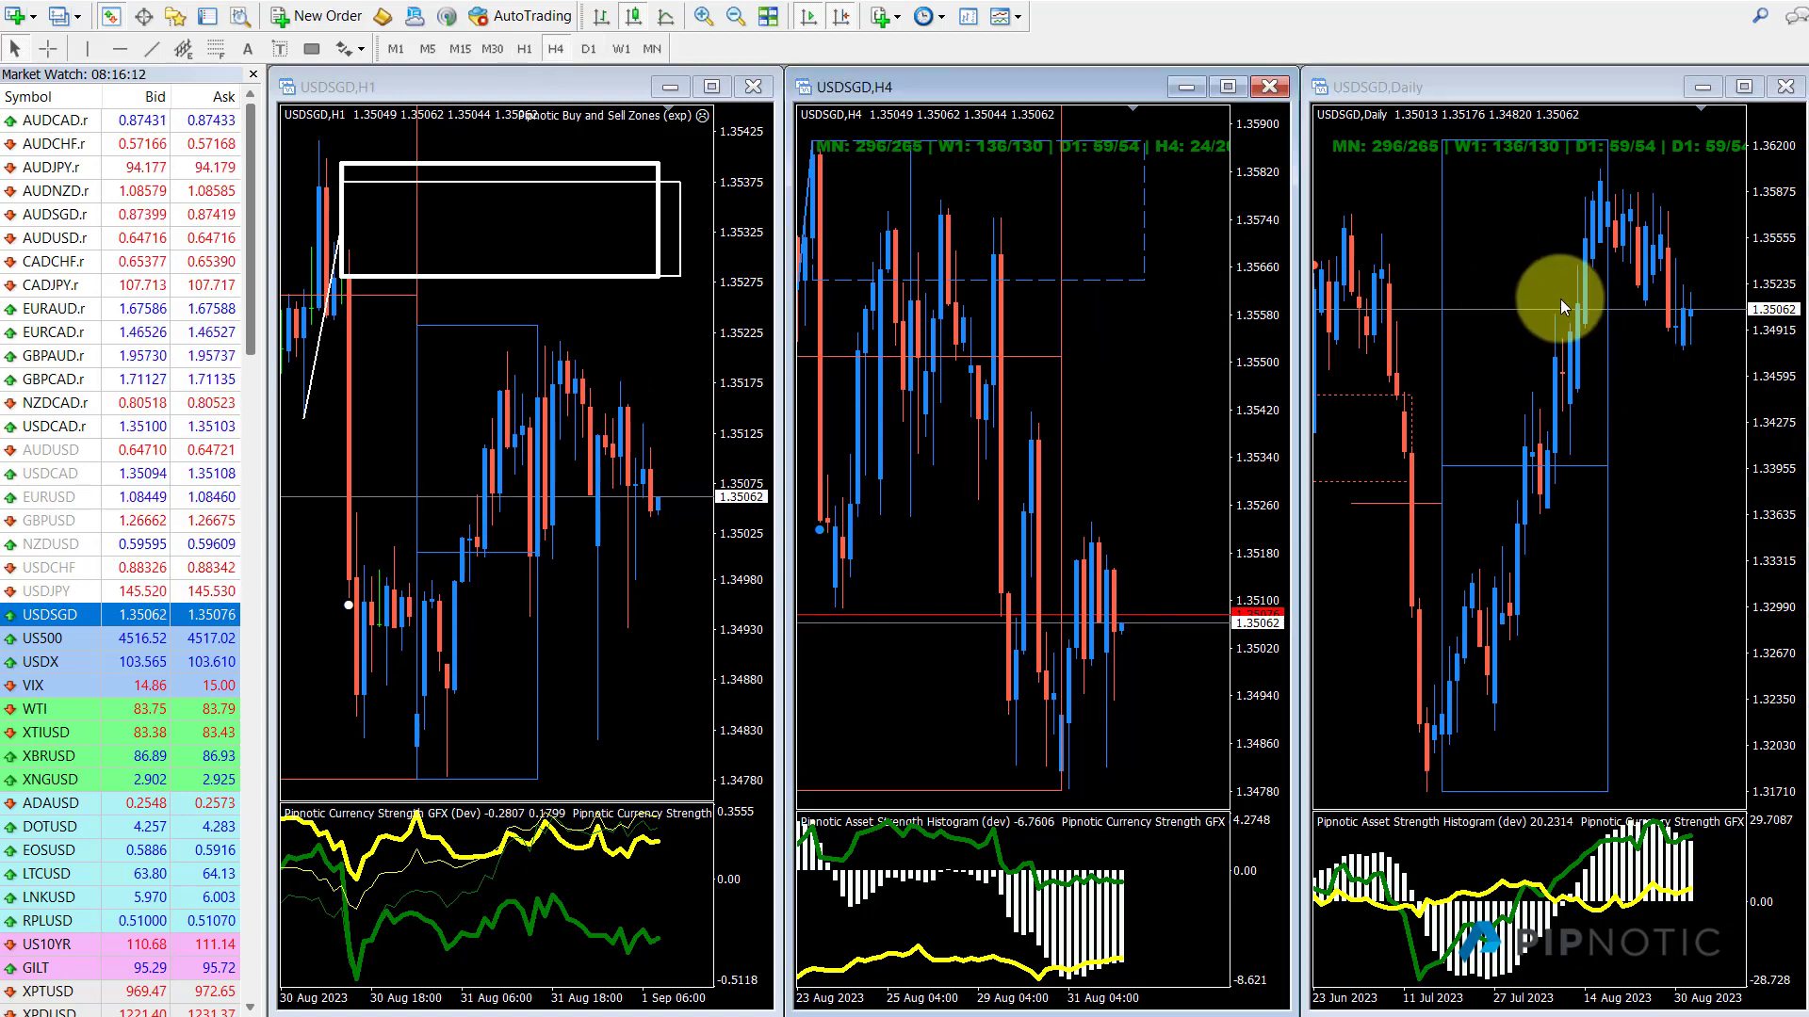
click(1512, 195)
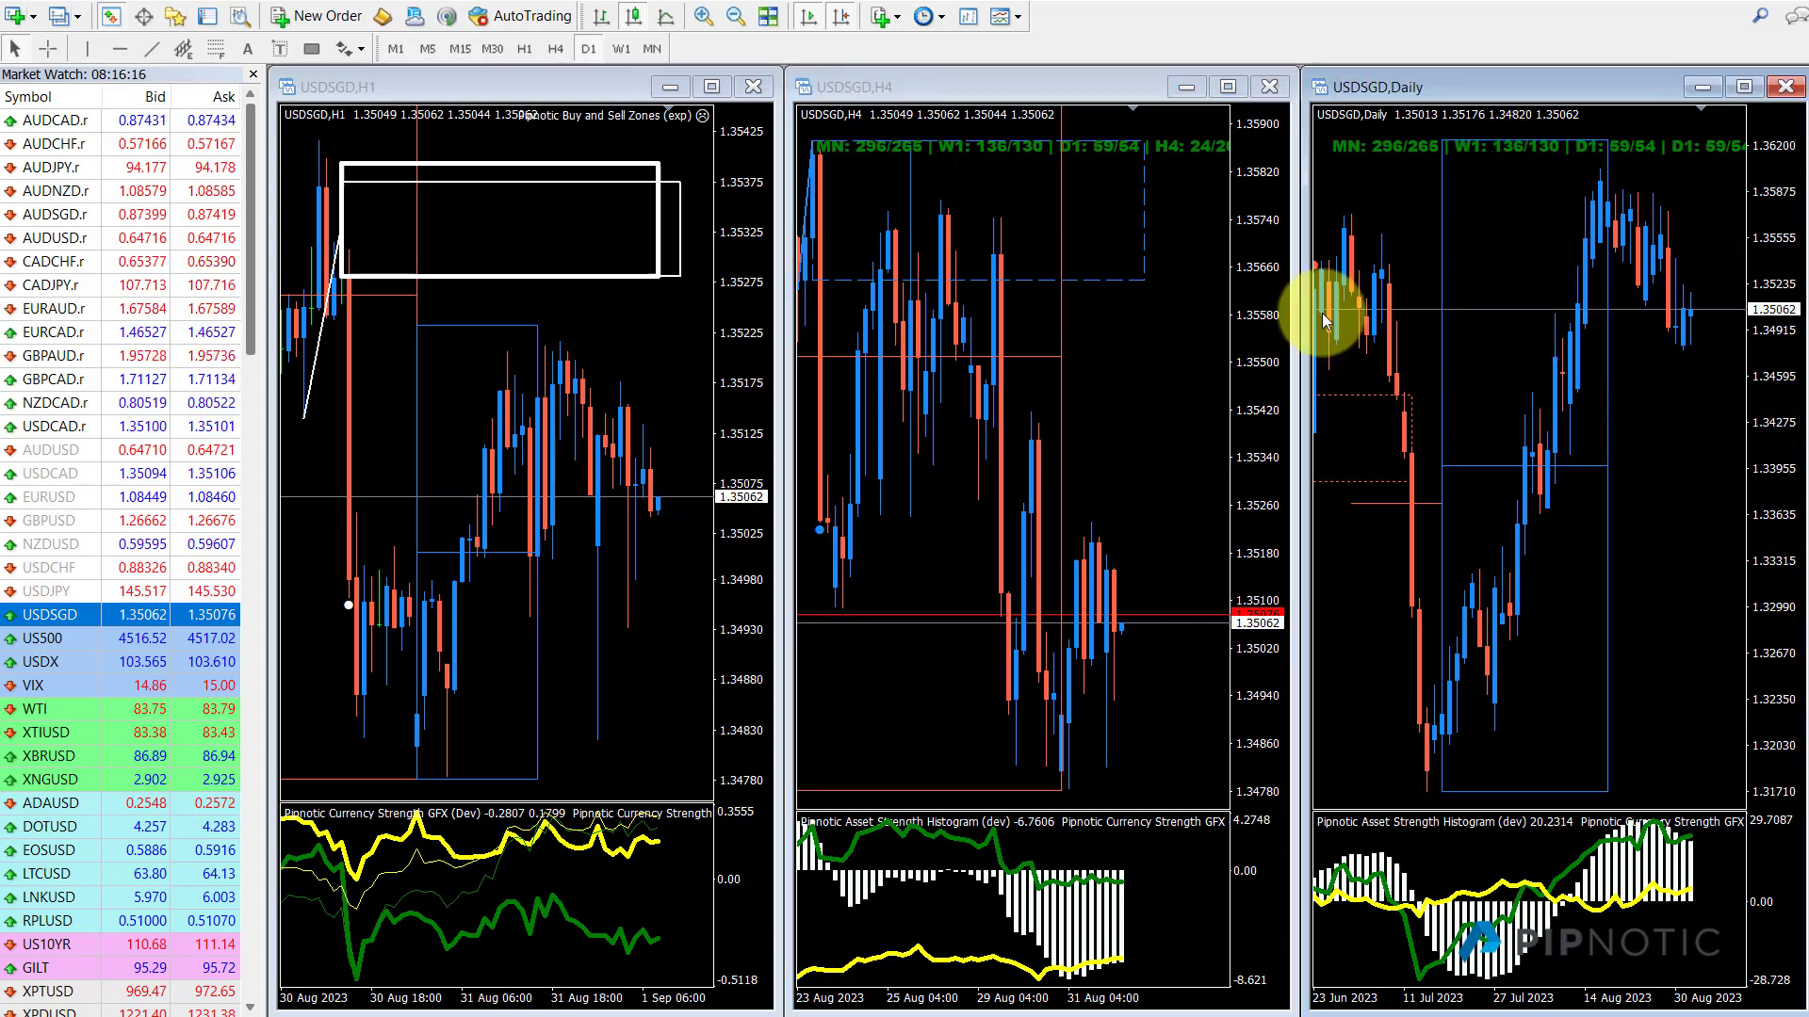
click(1036, 367)
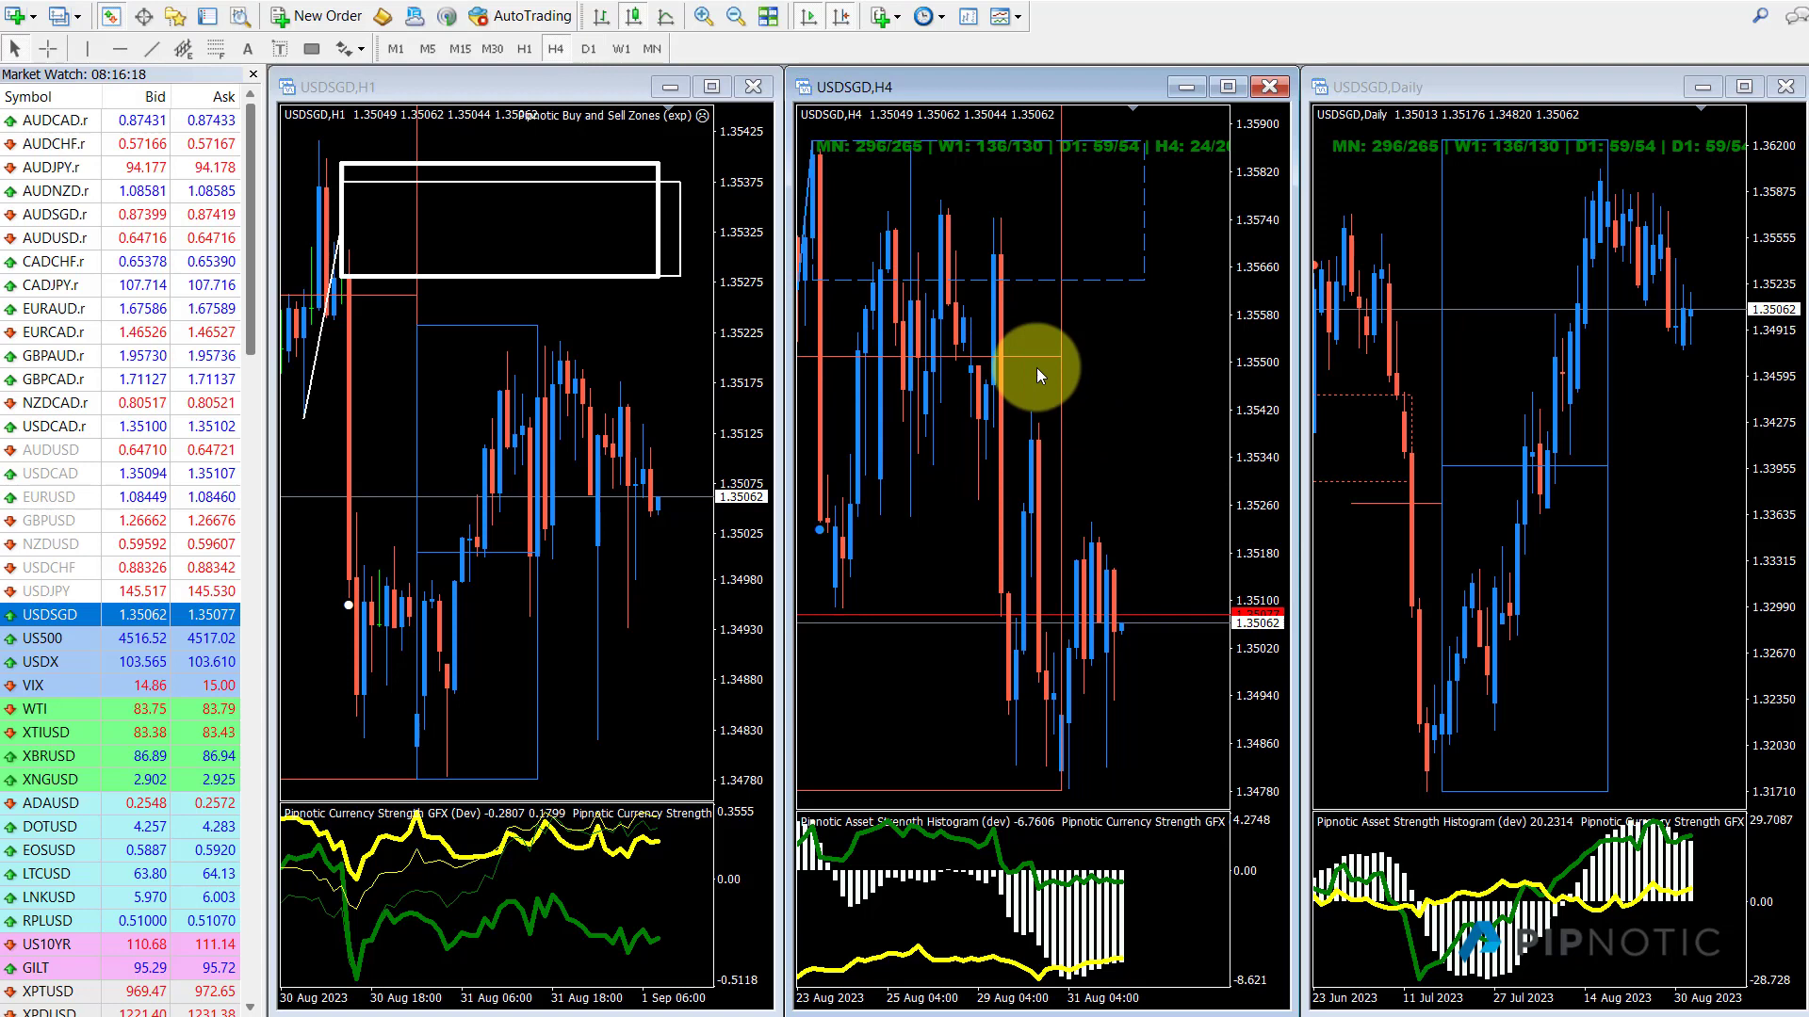
click(567, 400)
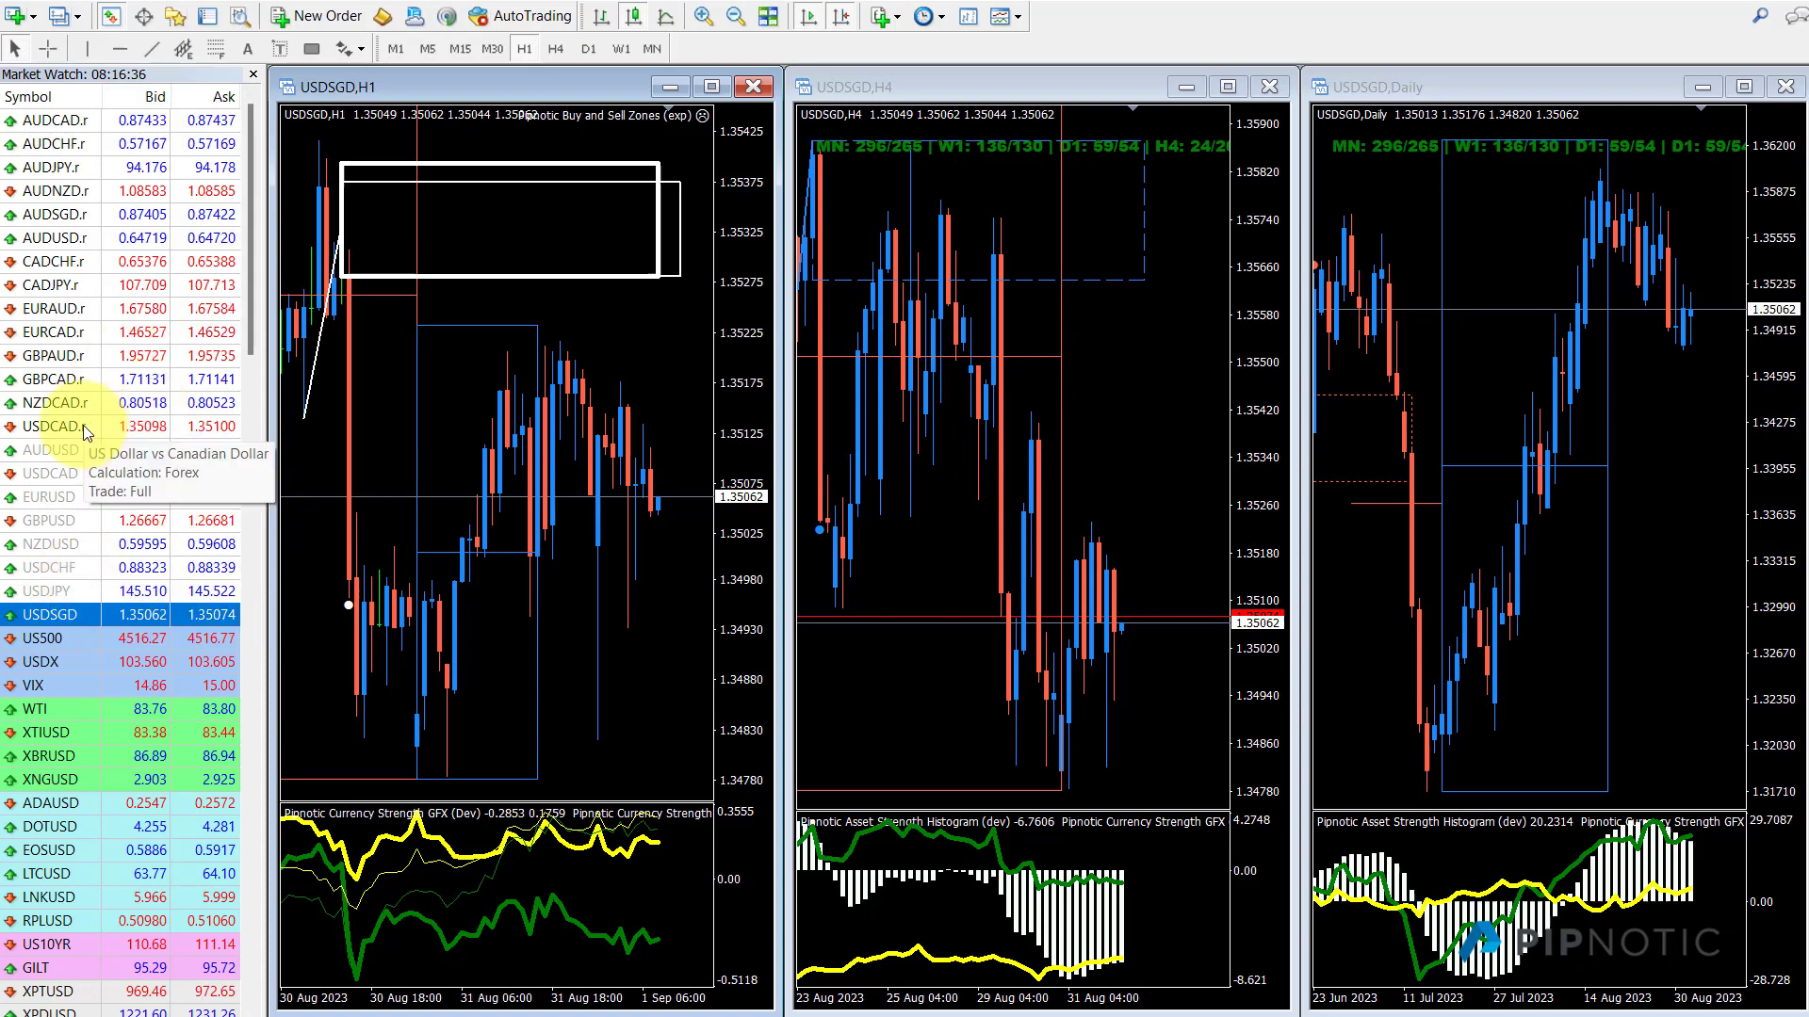
Load USDCAD.r into the synced charts, select the upper H1 zone box, and zoom in then out.
drag(70, 425, 476, 471)
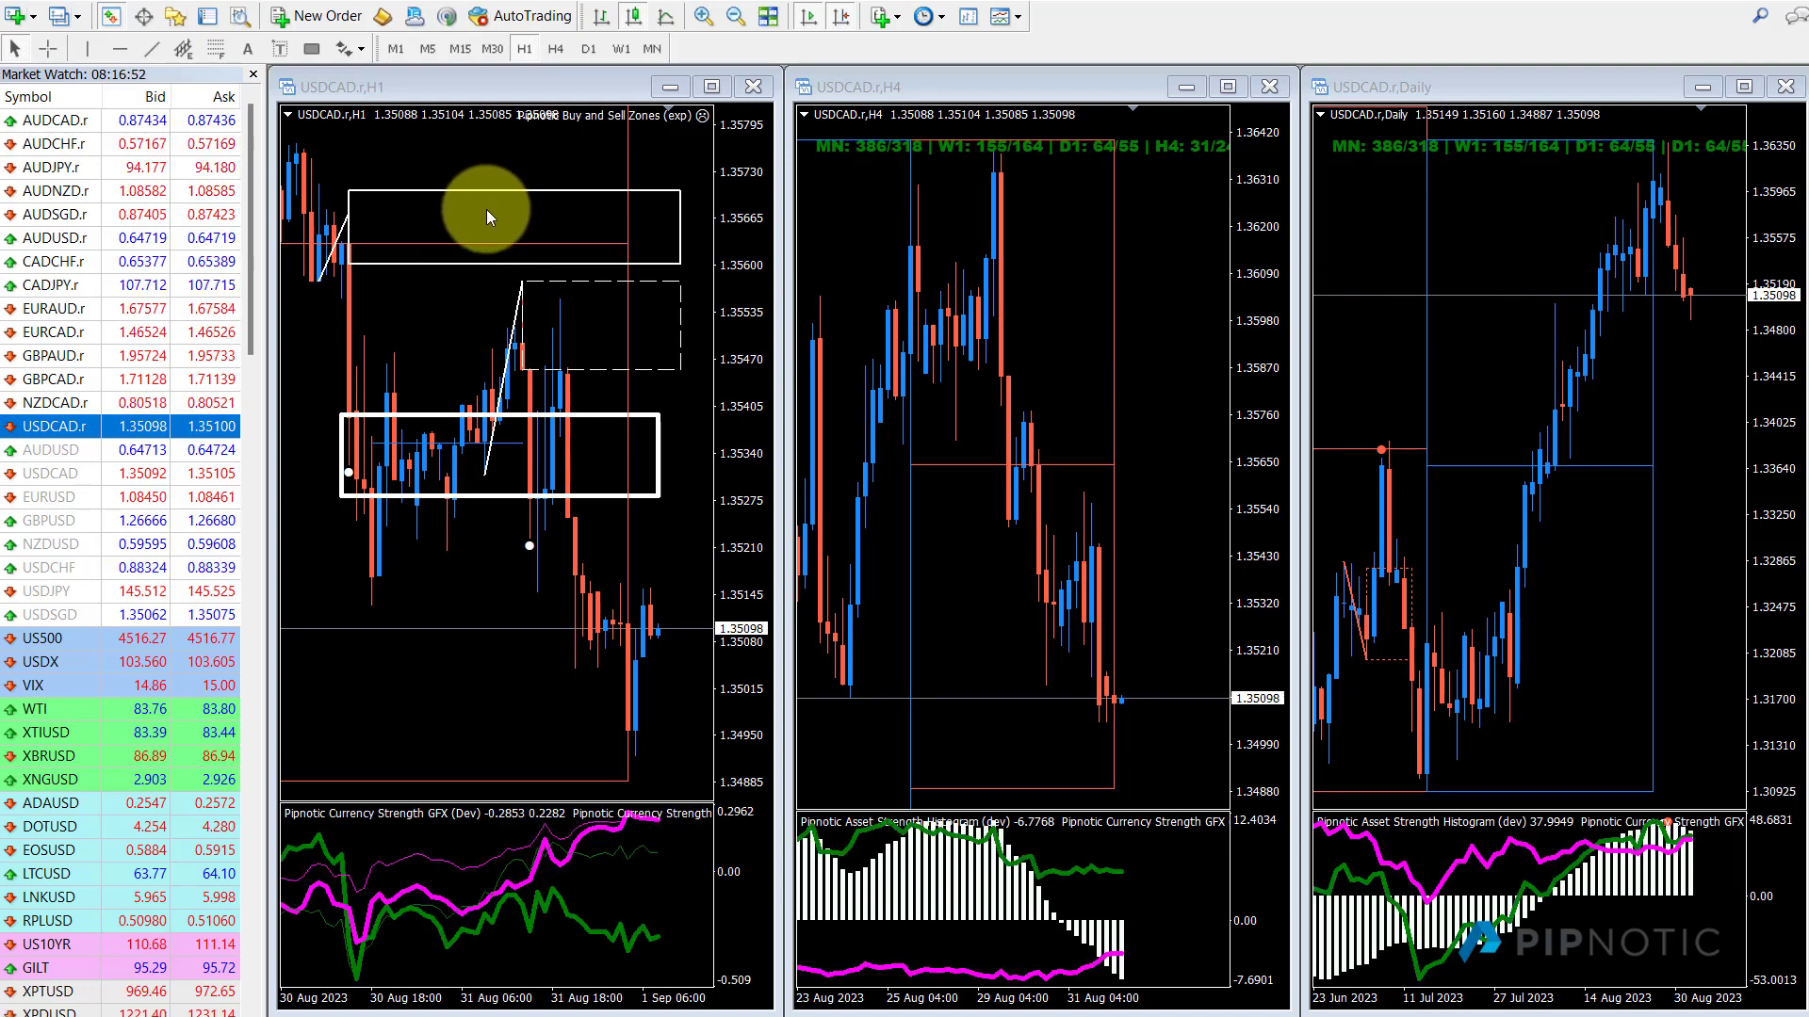
click(526, 247)
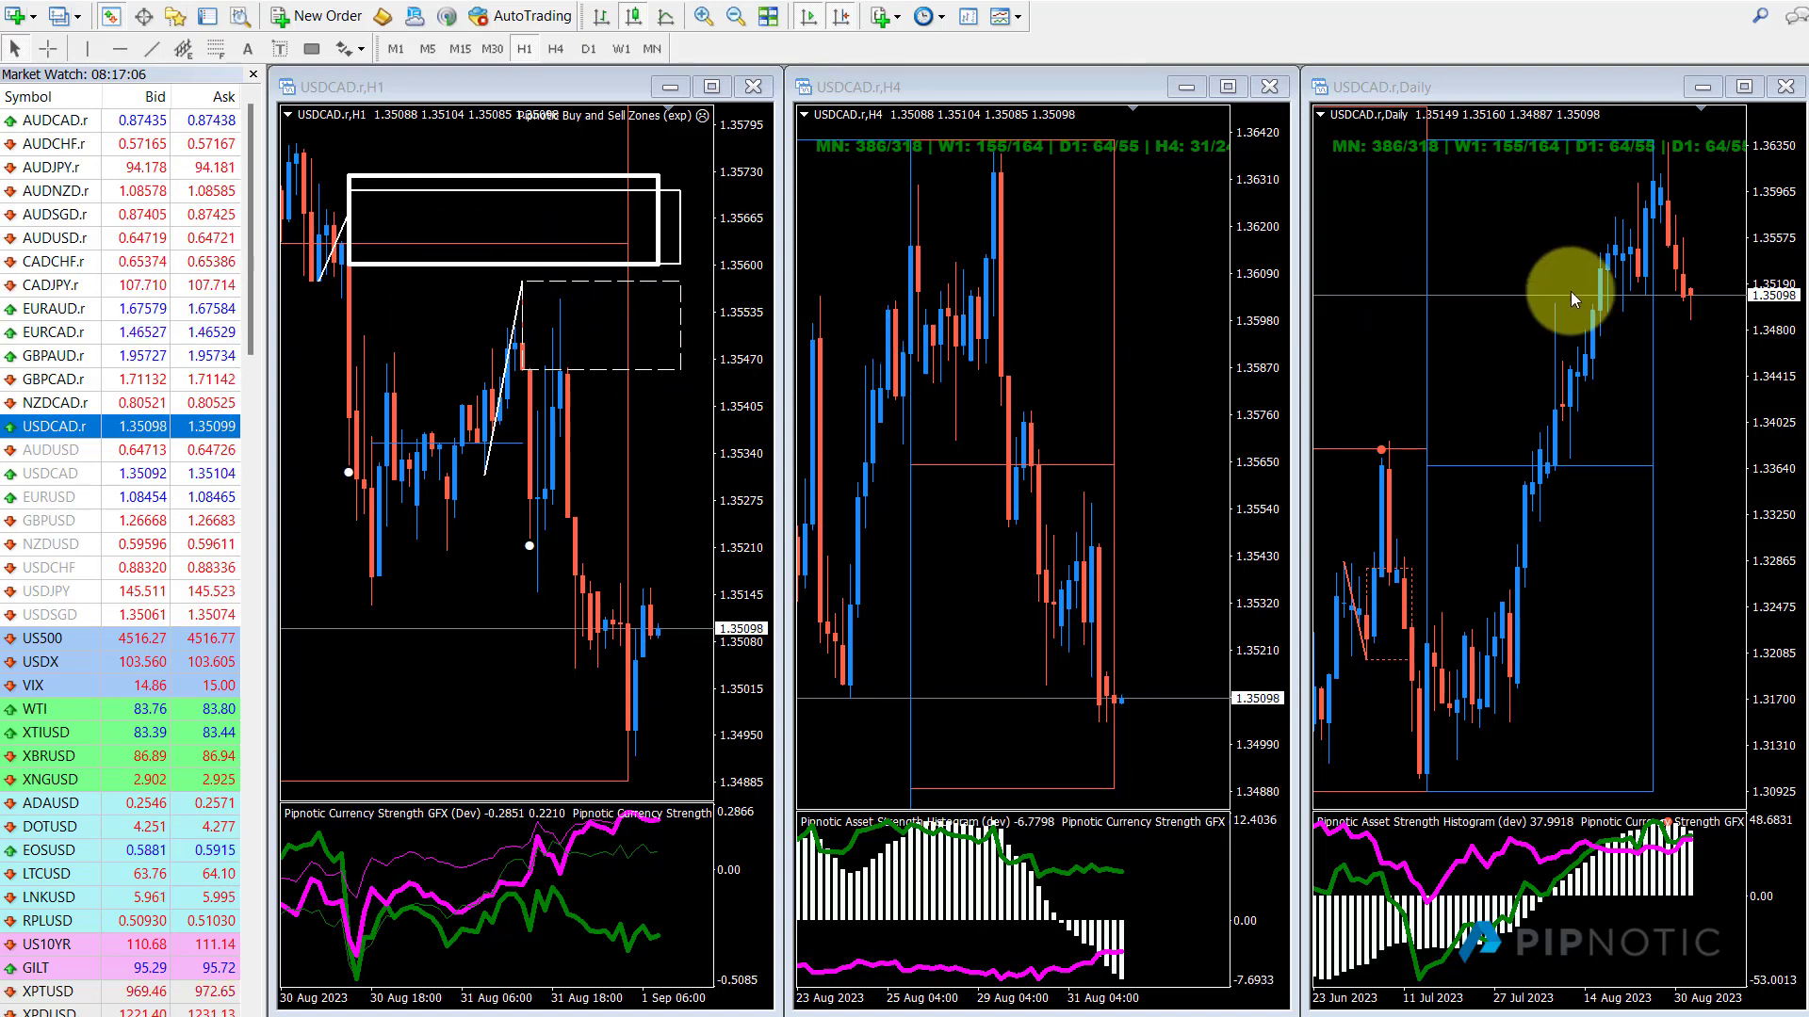
click(399, 421)
click(700, 17)
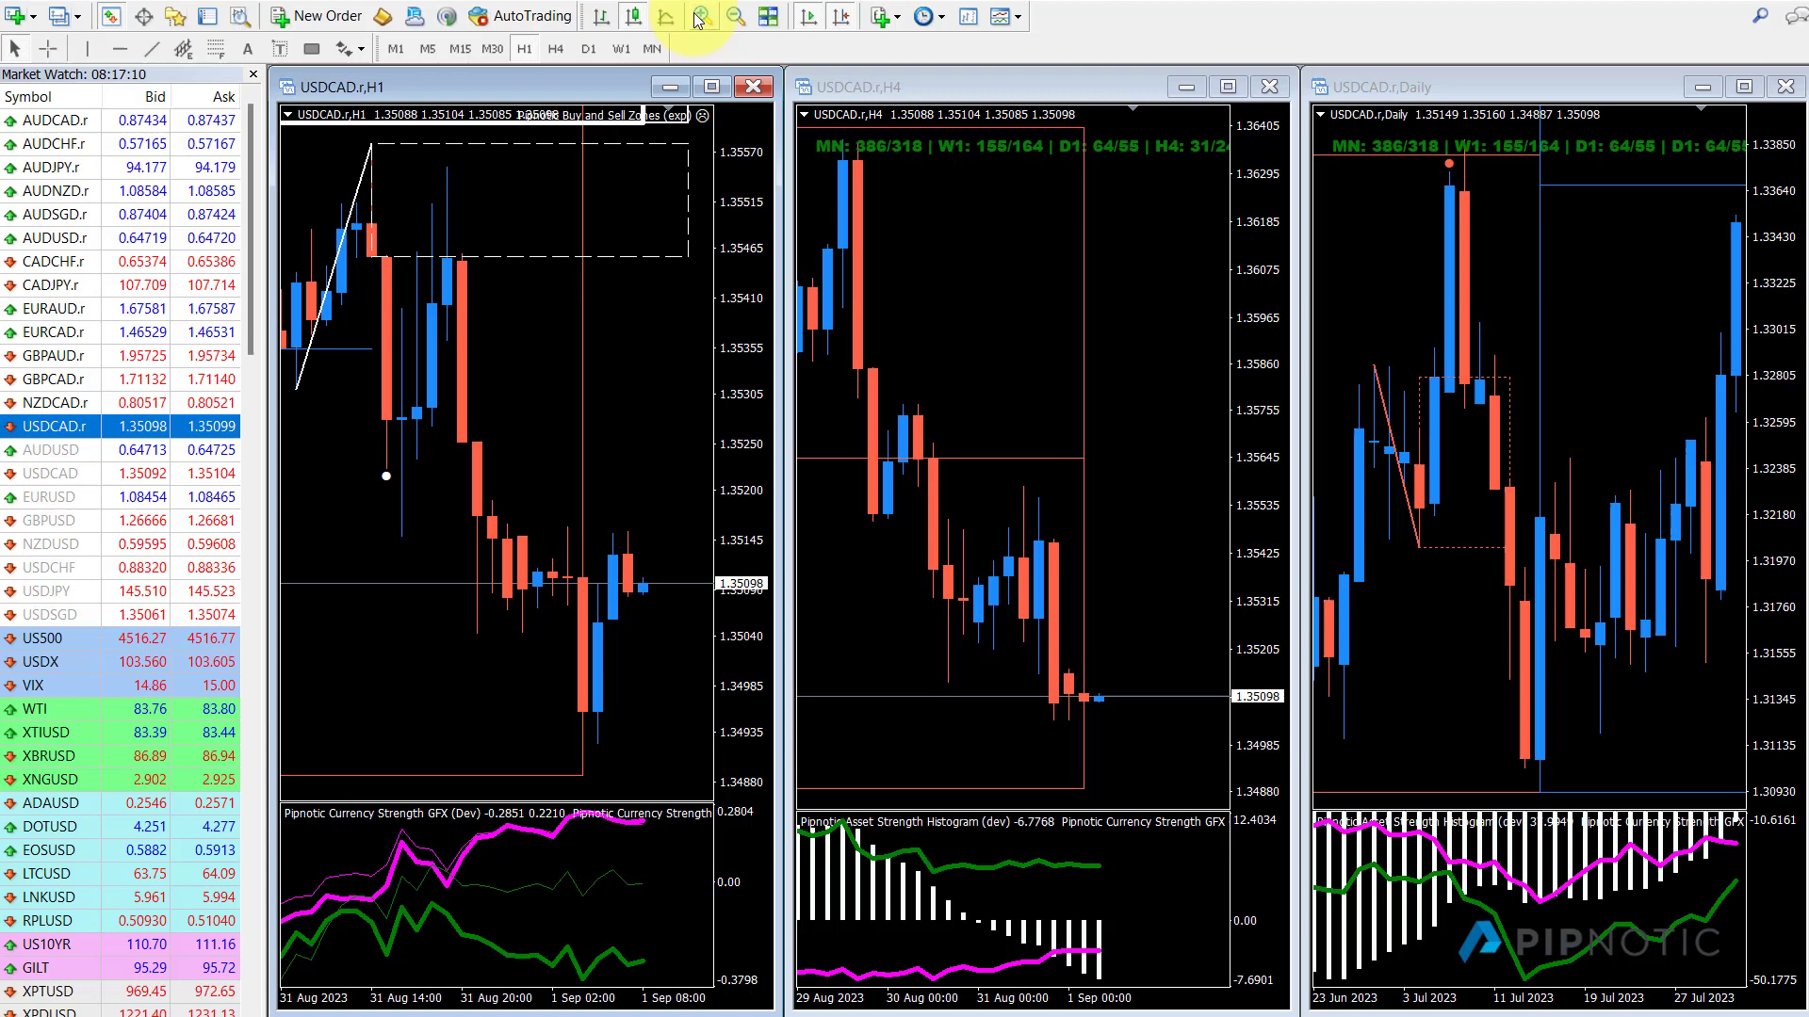
click(736, 17)
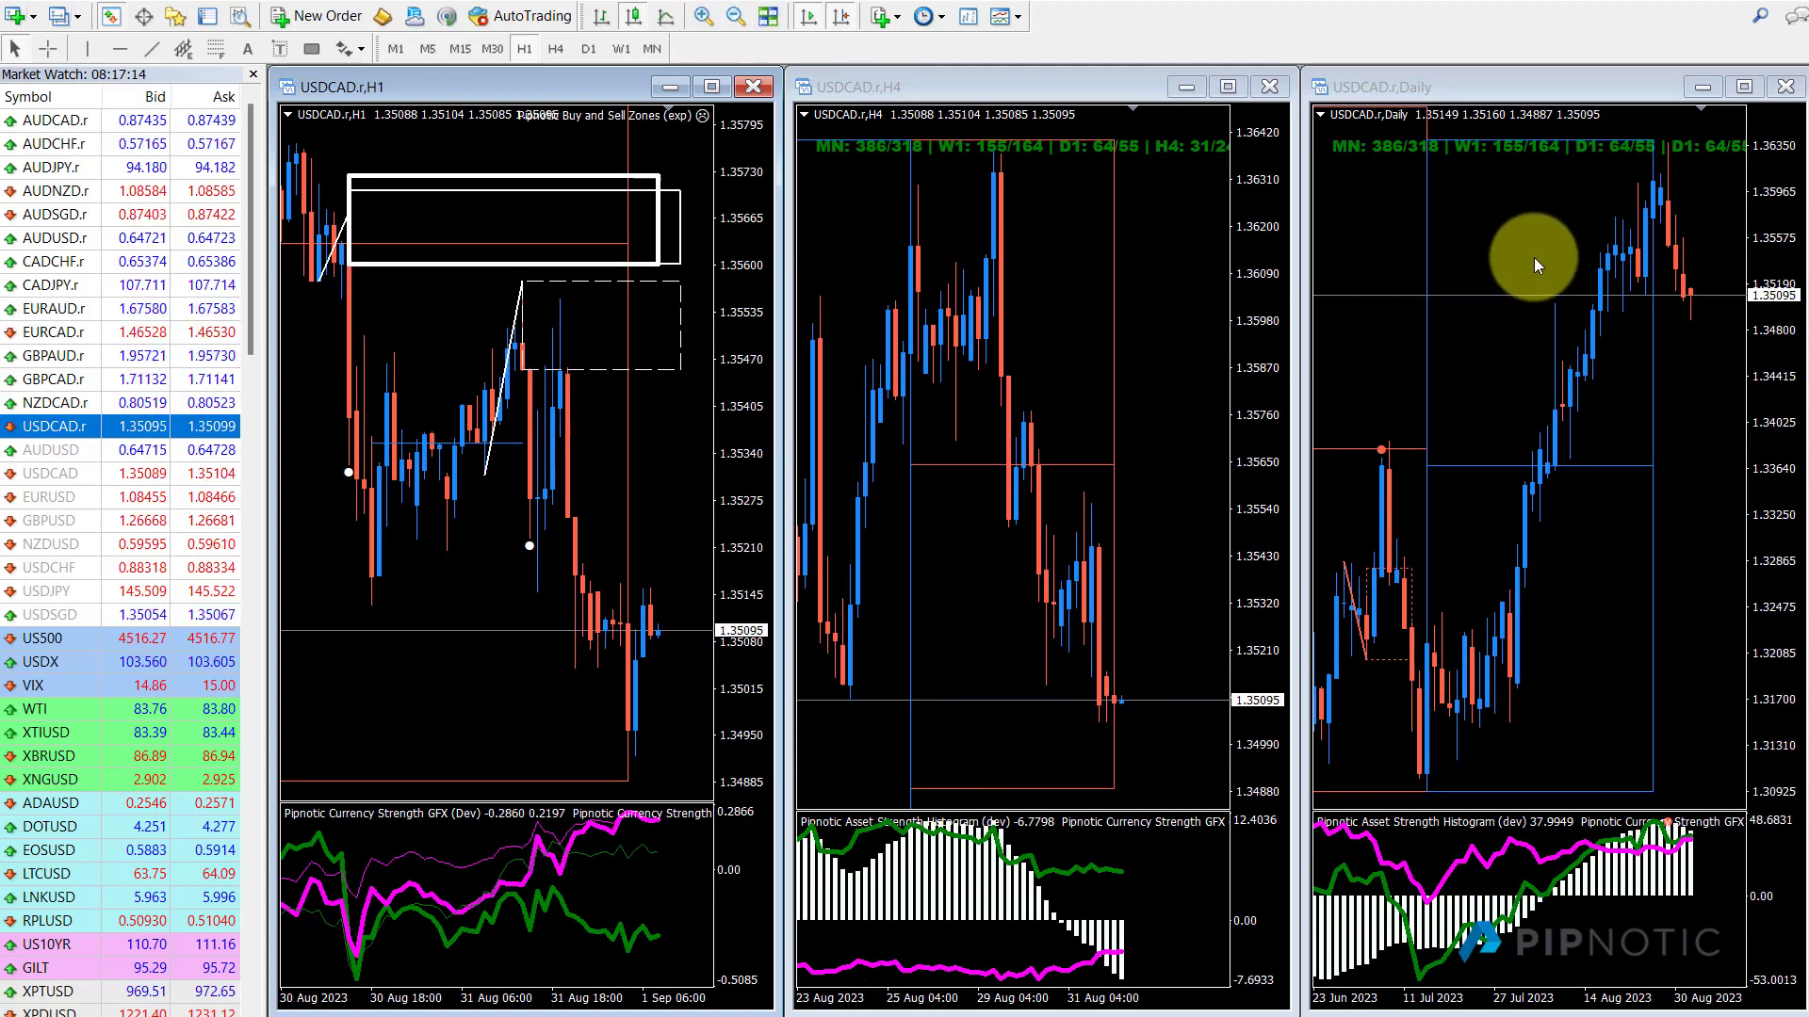
click(1528, 257)
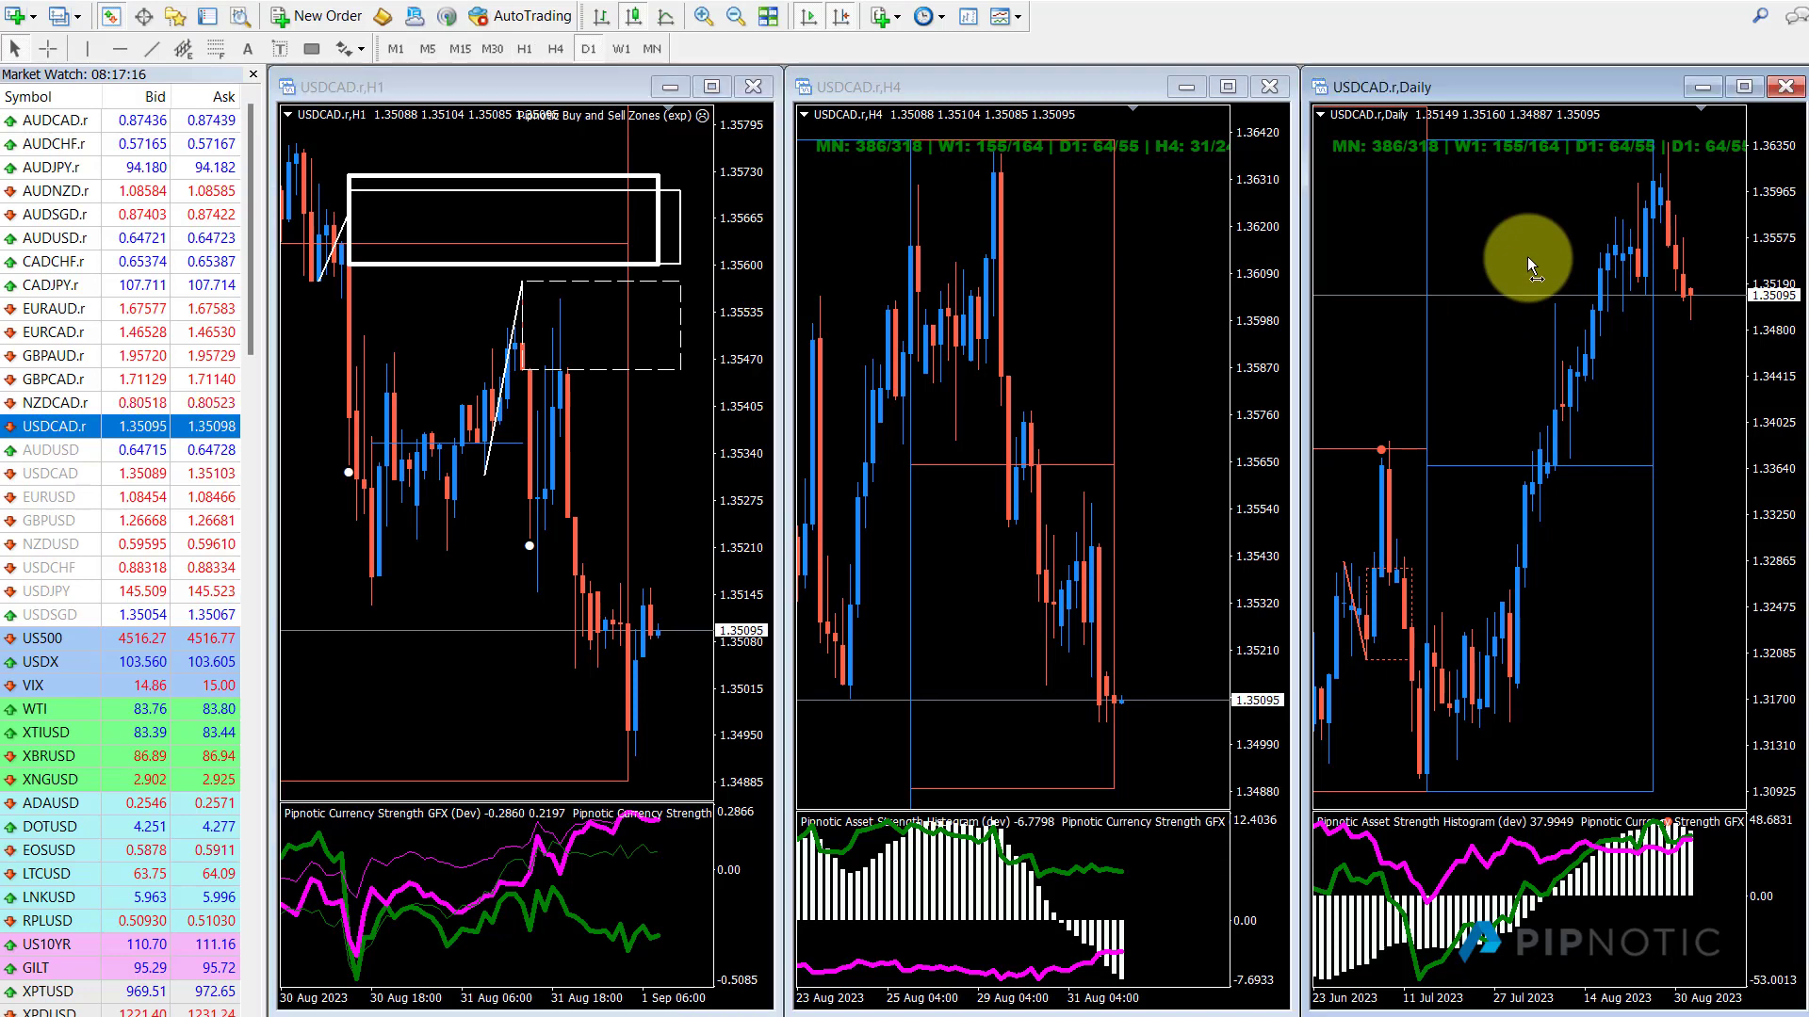
Inspect the USDCAD.r H1 trendline, then pick NZDCAD.r for the synced charts.
double_click(498, 398)
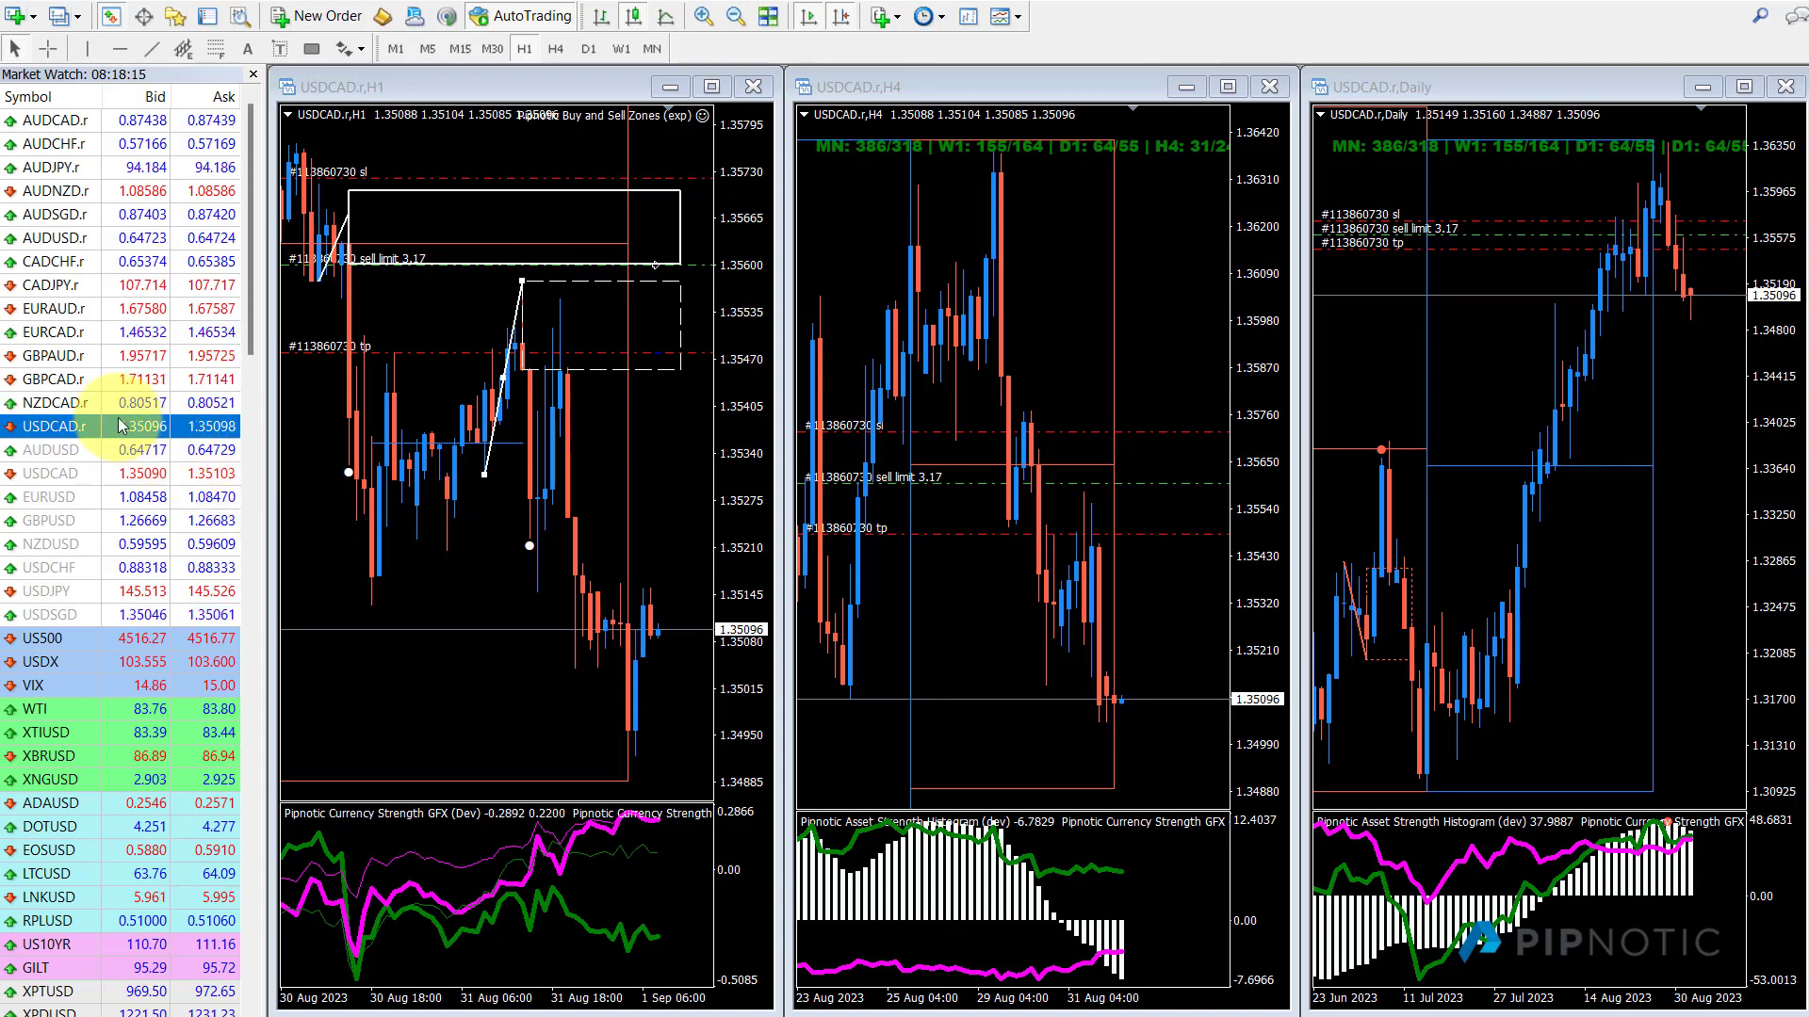
click(508, 15)
click(170, 403)
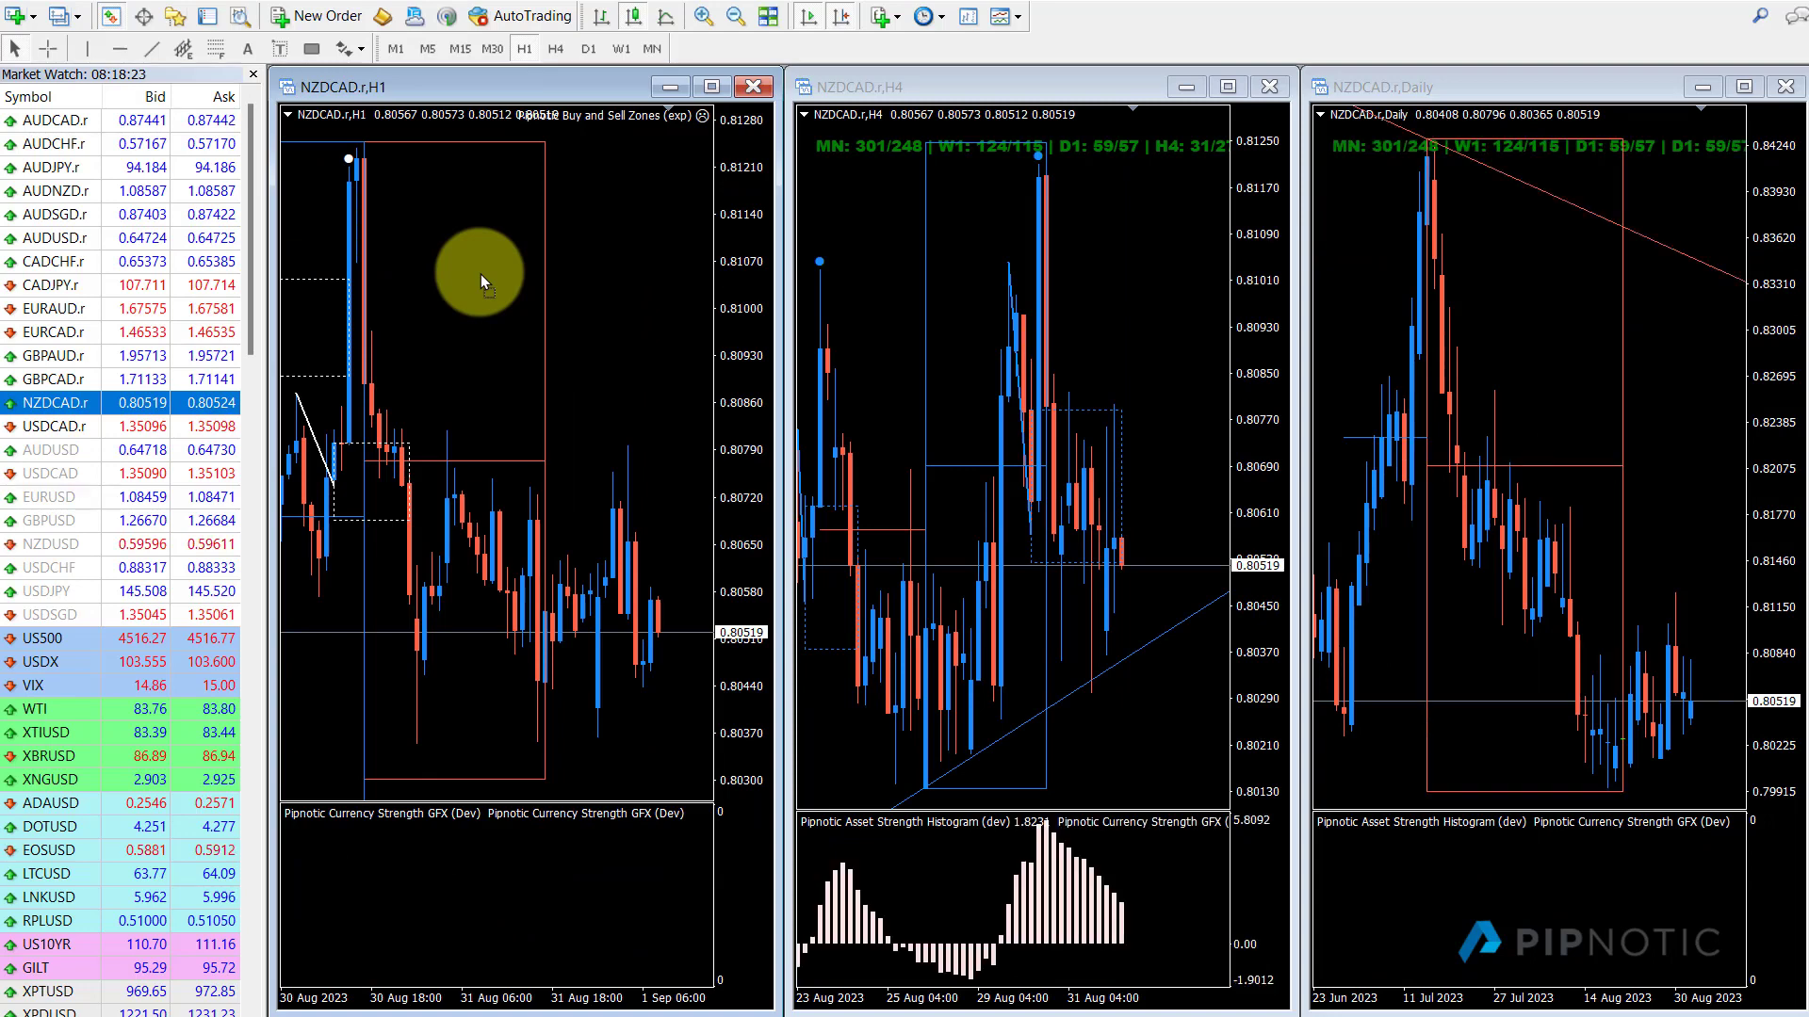
Load GBPCAD.r, pan the H4 chart back, then load GBPAUD.r into all three charts.
drag(161, 378, 533, 297)
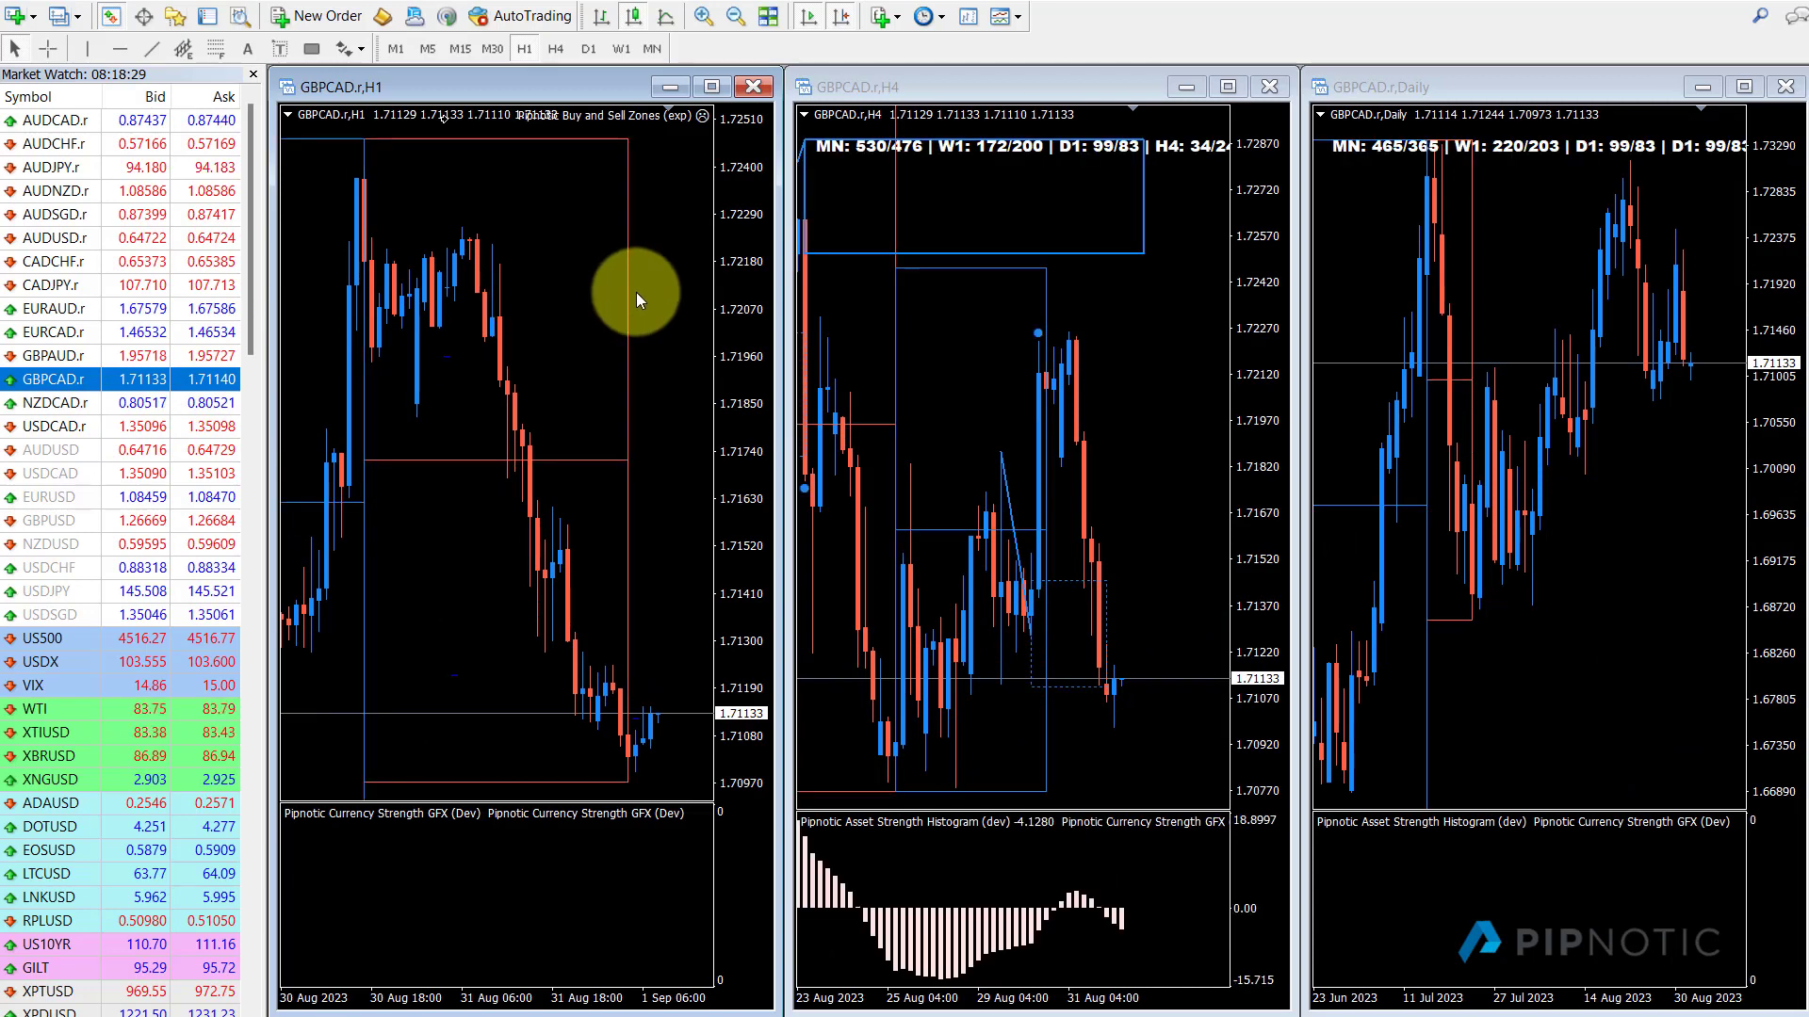
drag(924, 316, 946, 313)
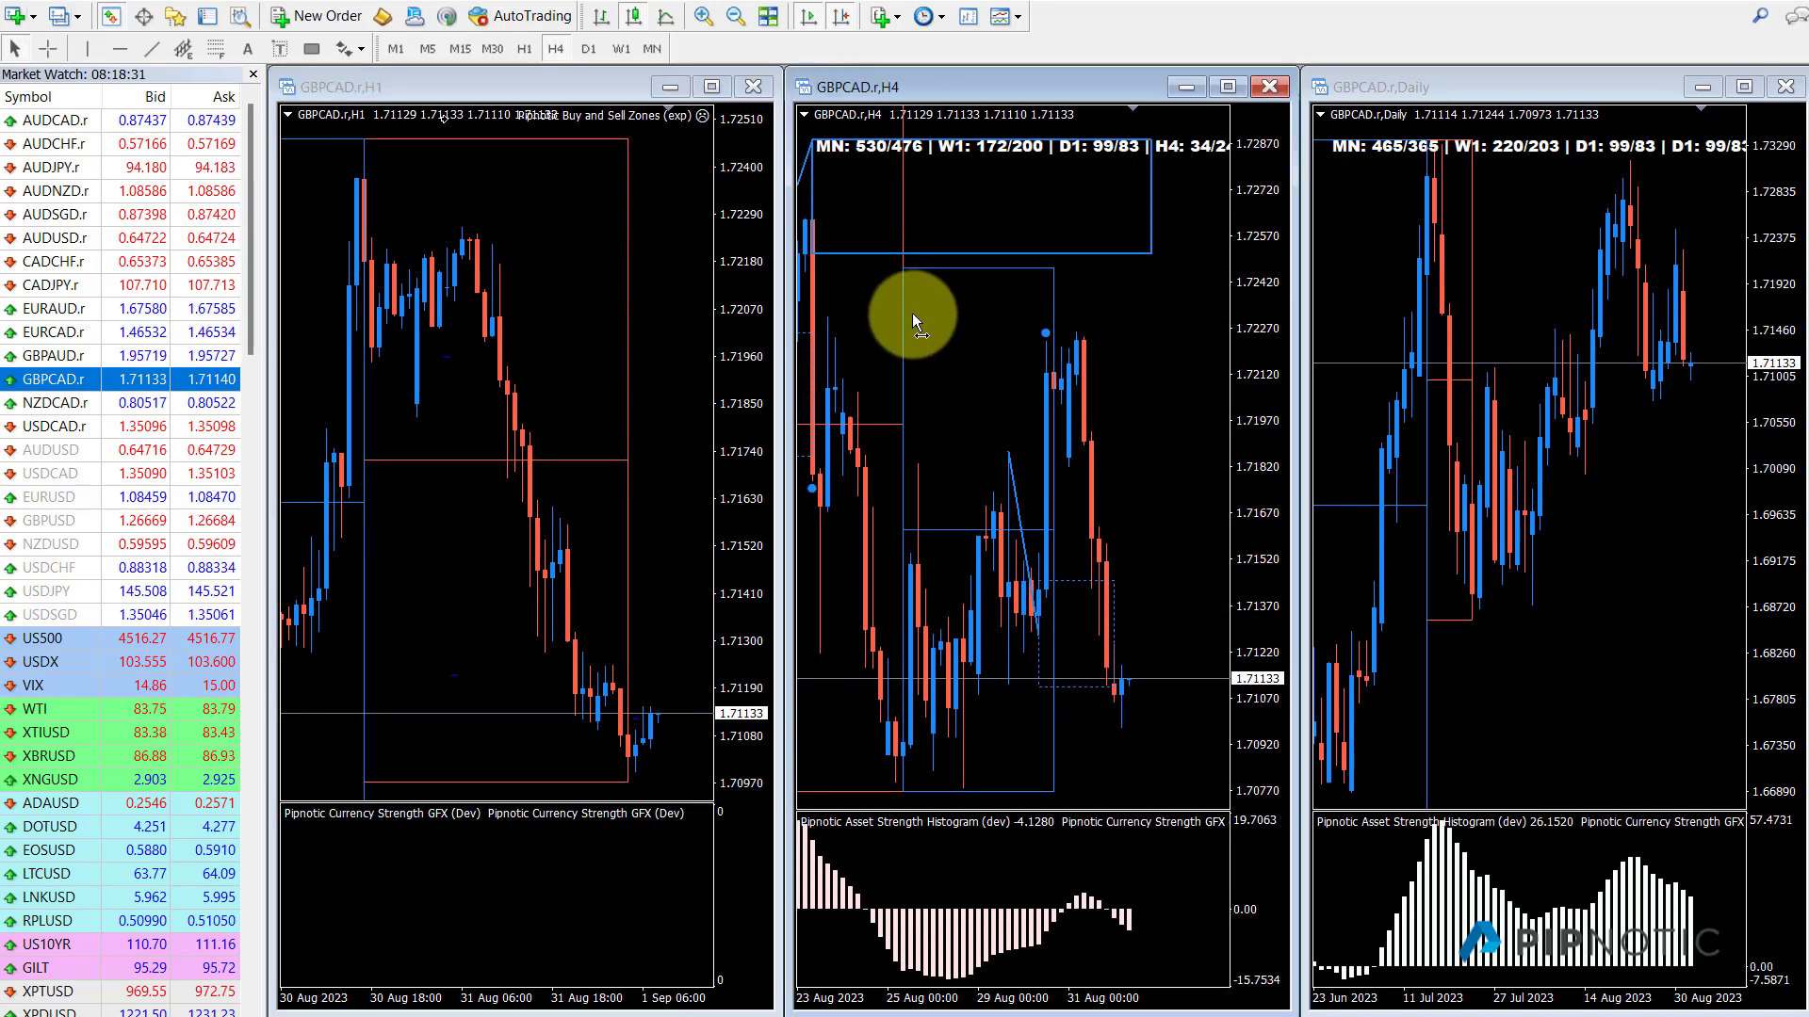
click(166, 356)
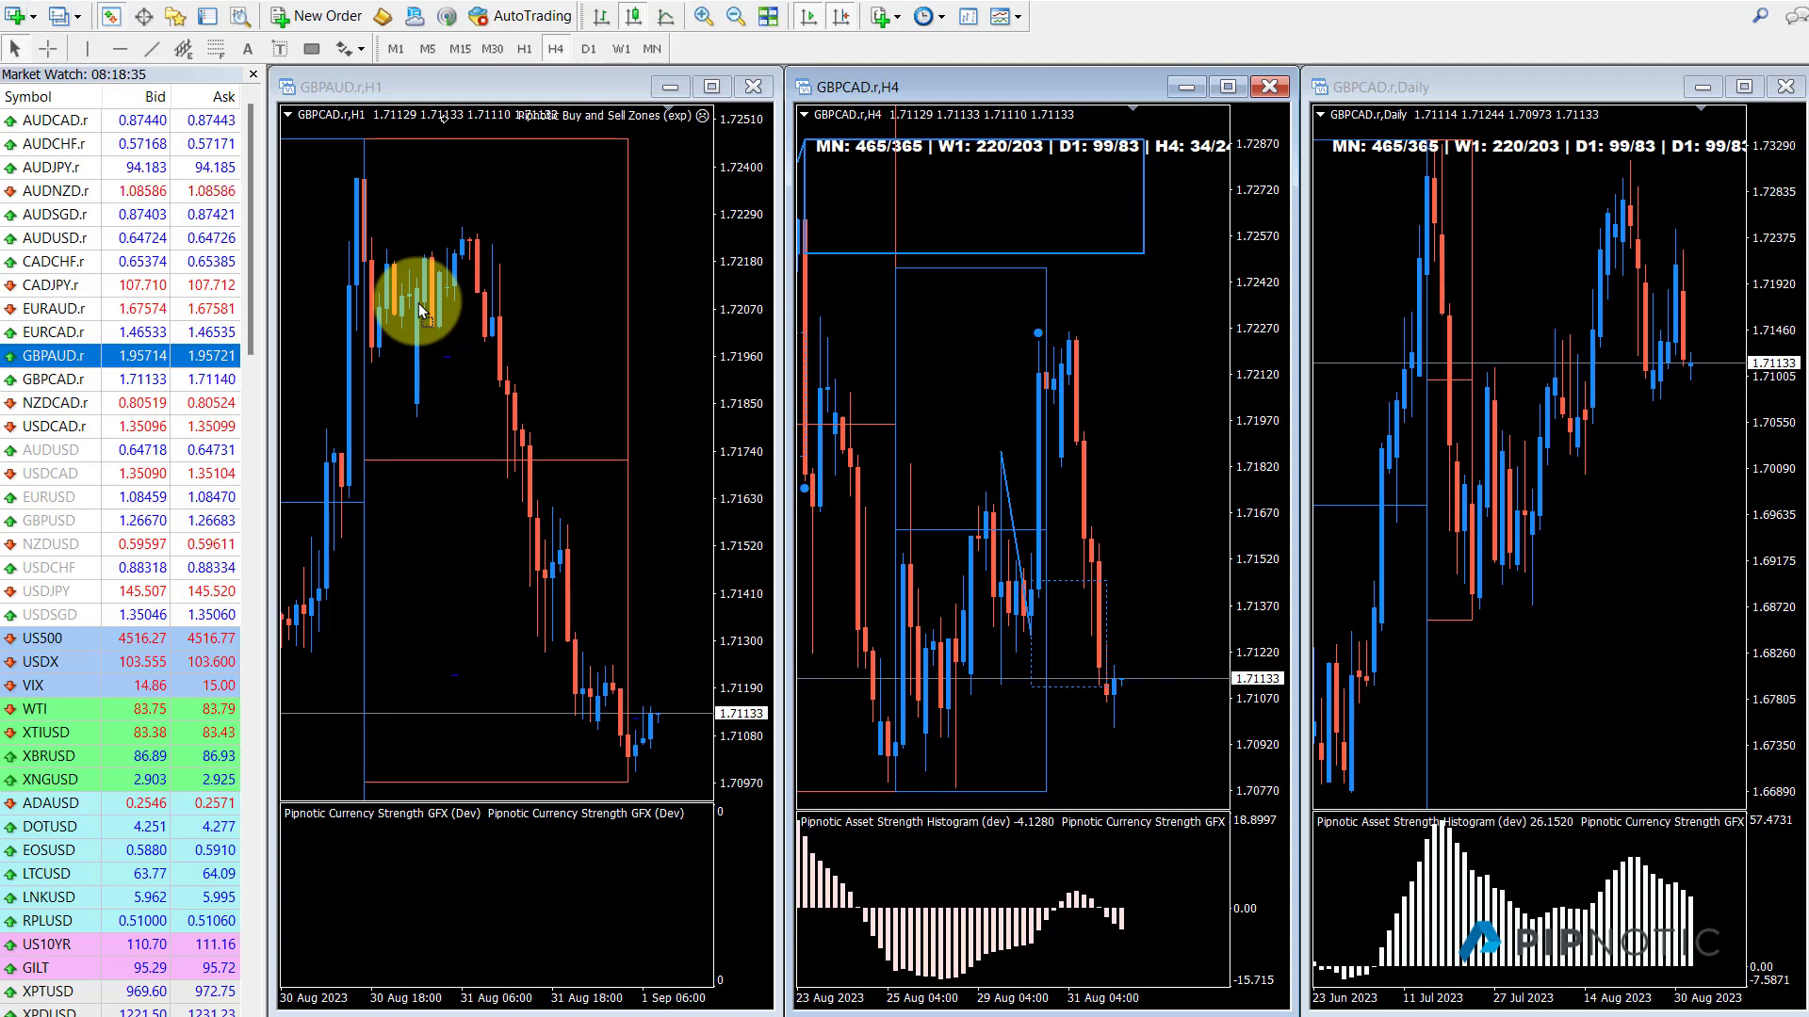
drag(418, 303, 418, 303)
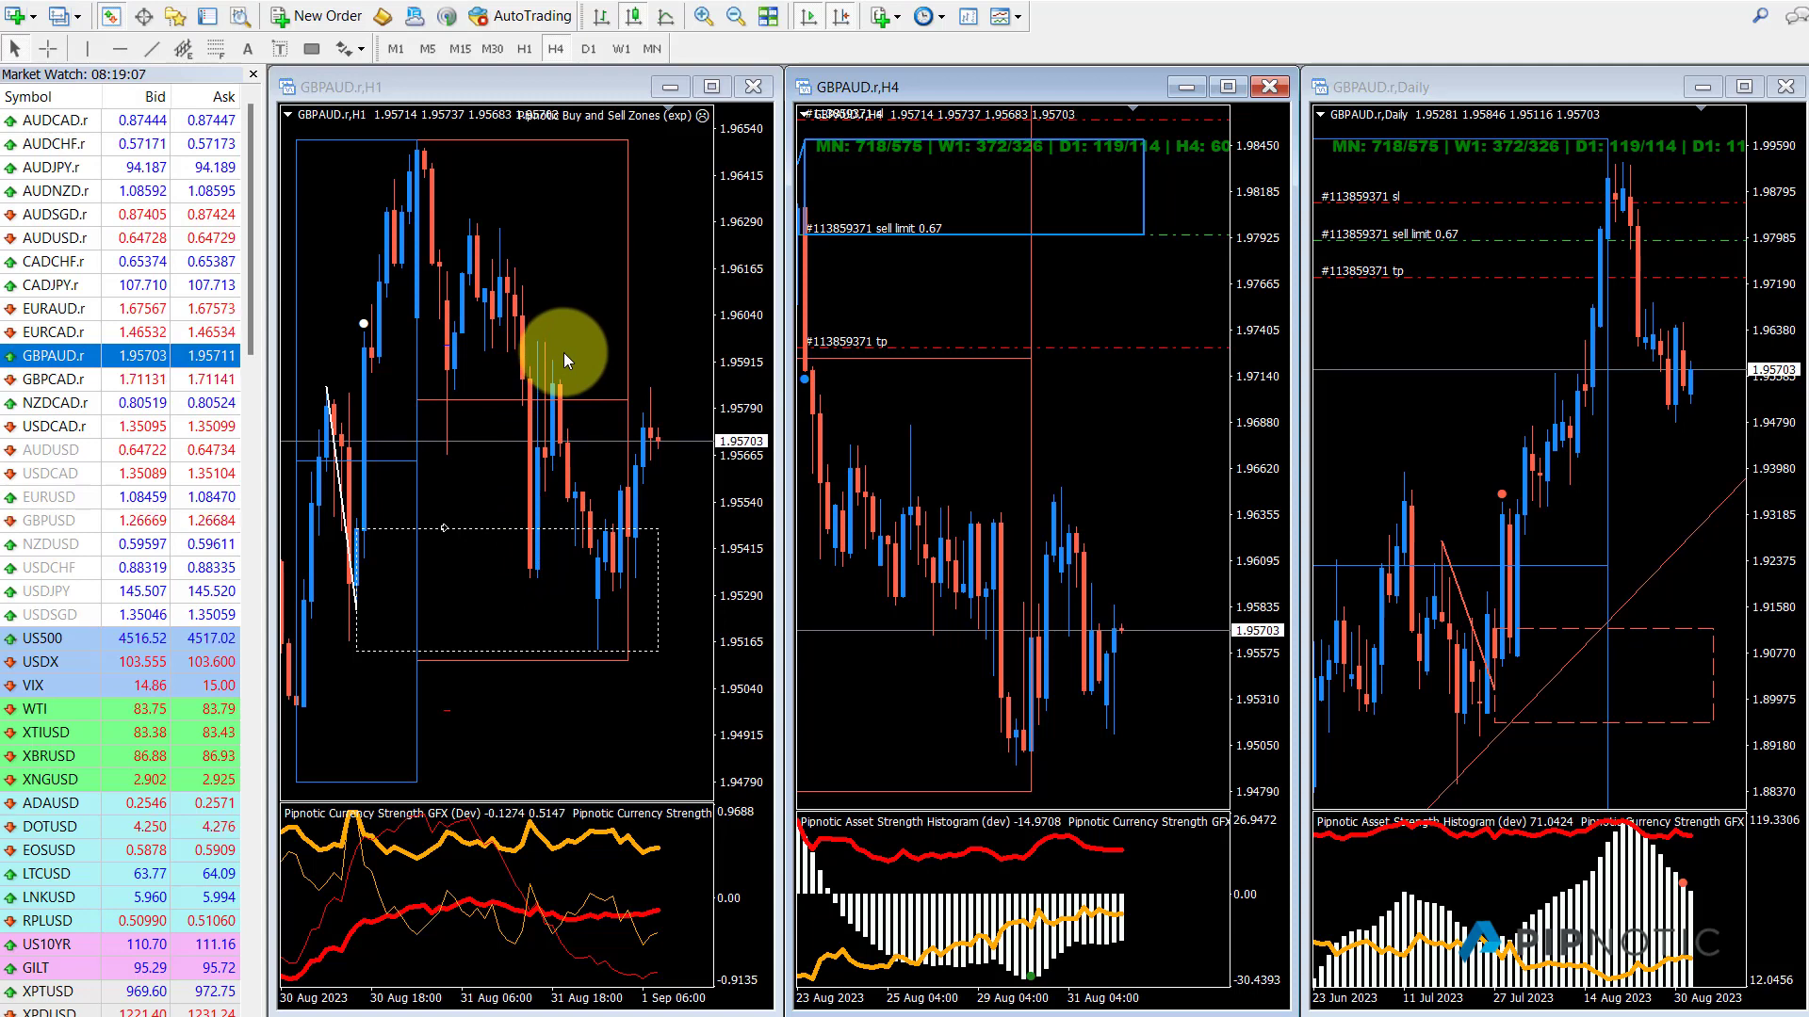
Delete the pending GBPAUD.r sell limit order and leave AutoTrading switched off.
click(671, 261)
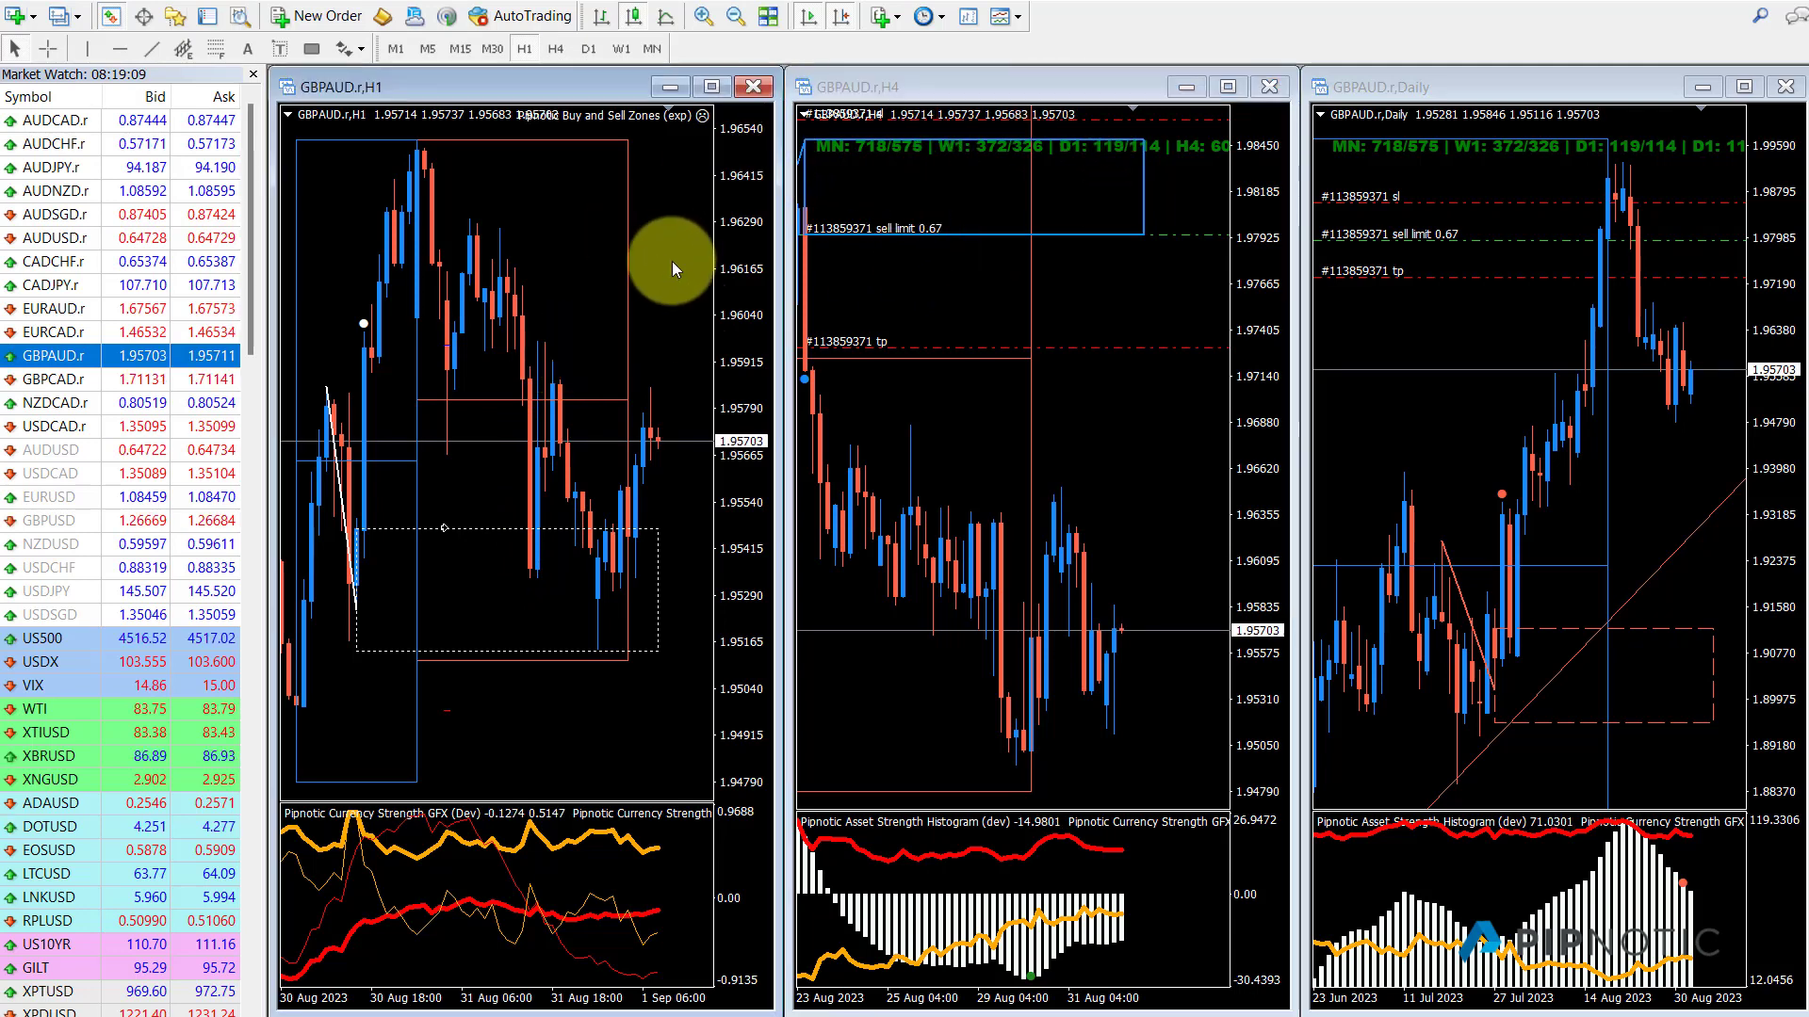
right_click(1189, 234)
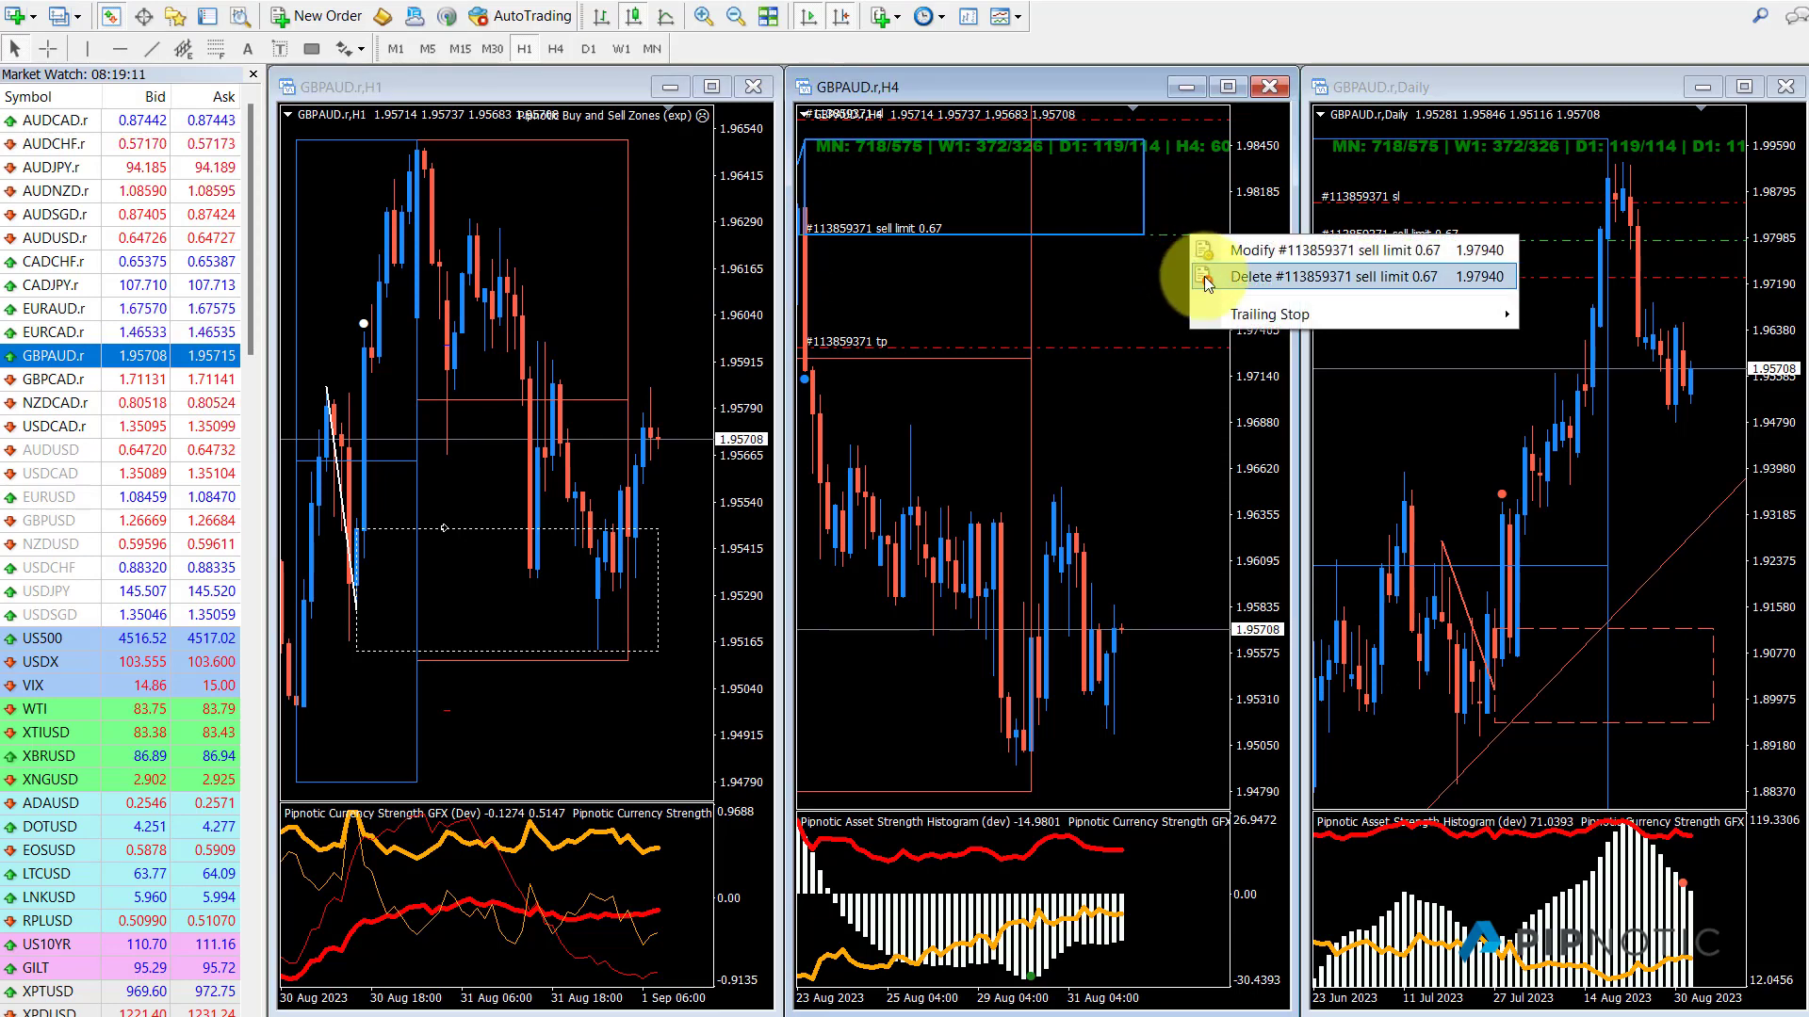
click(1201, 280)
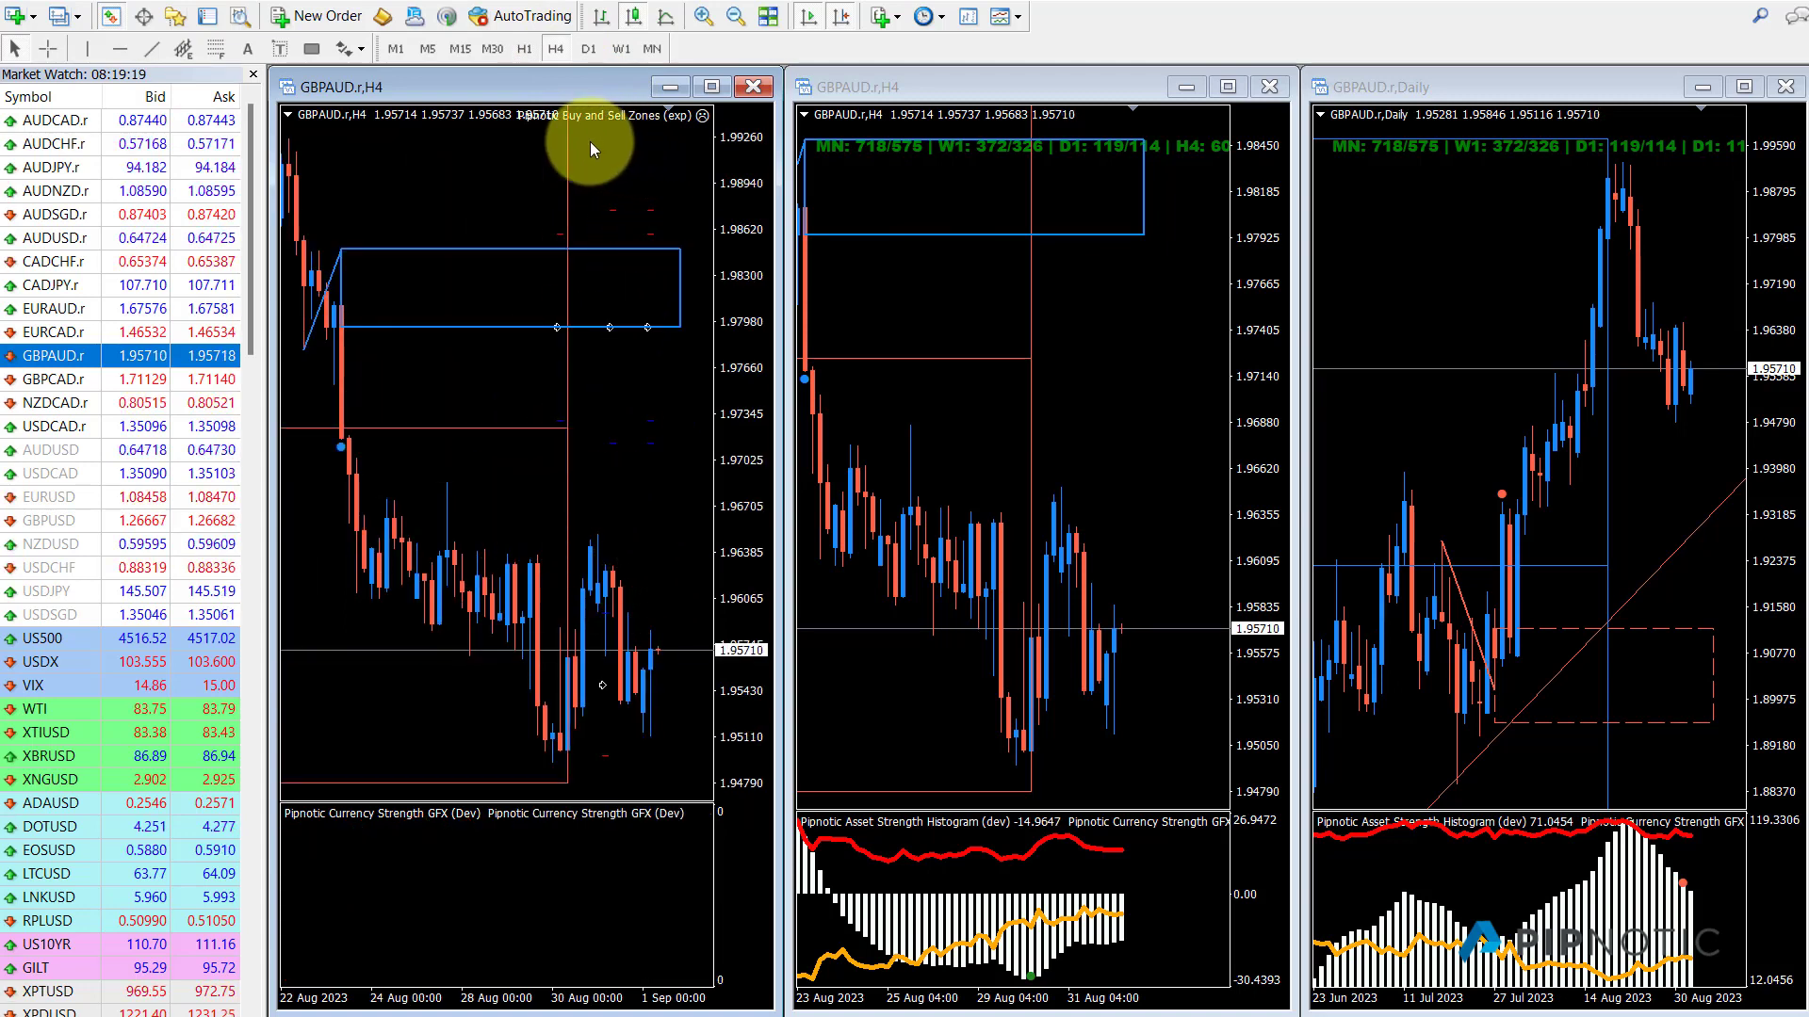
click(520, 16)
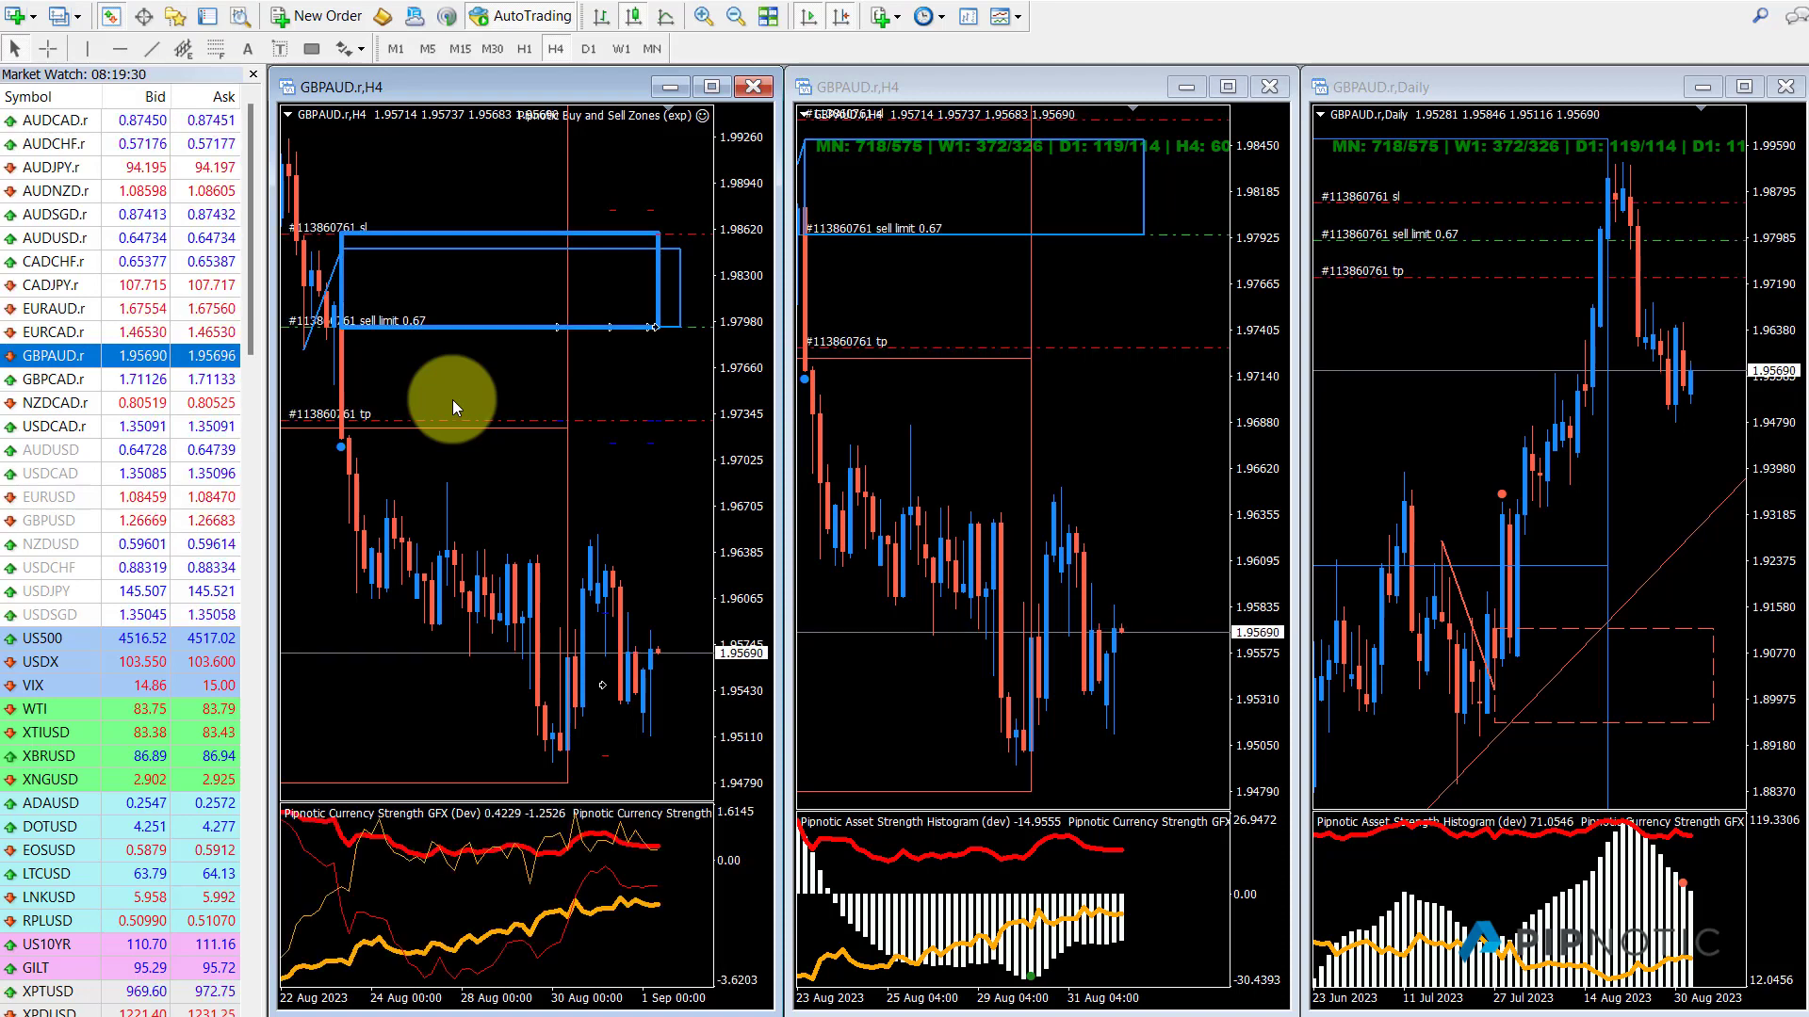
click(532, 15)
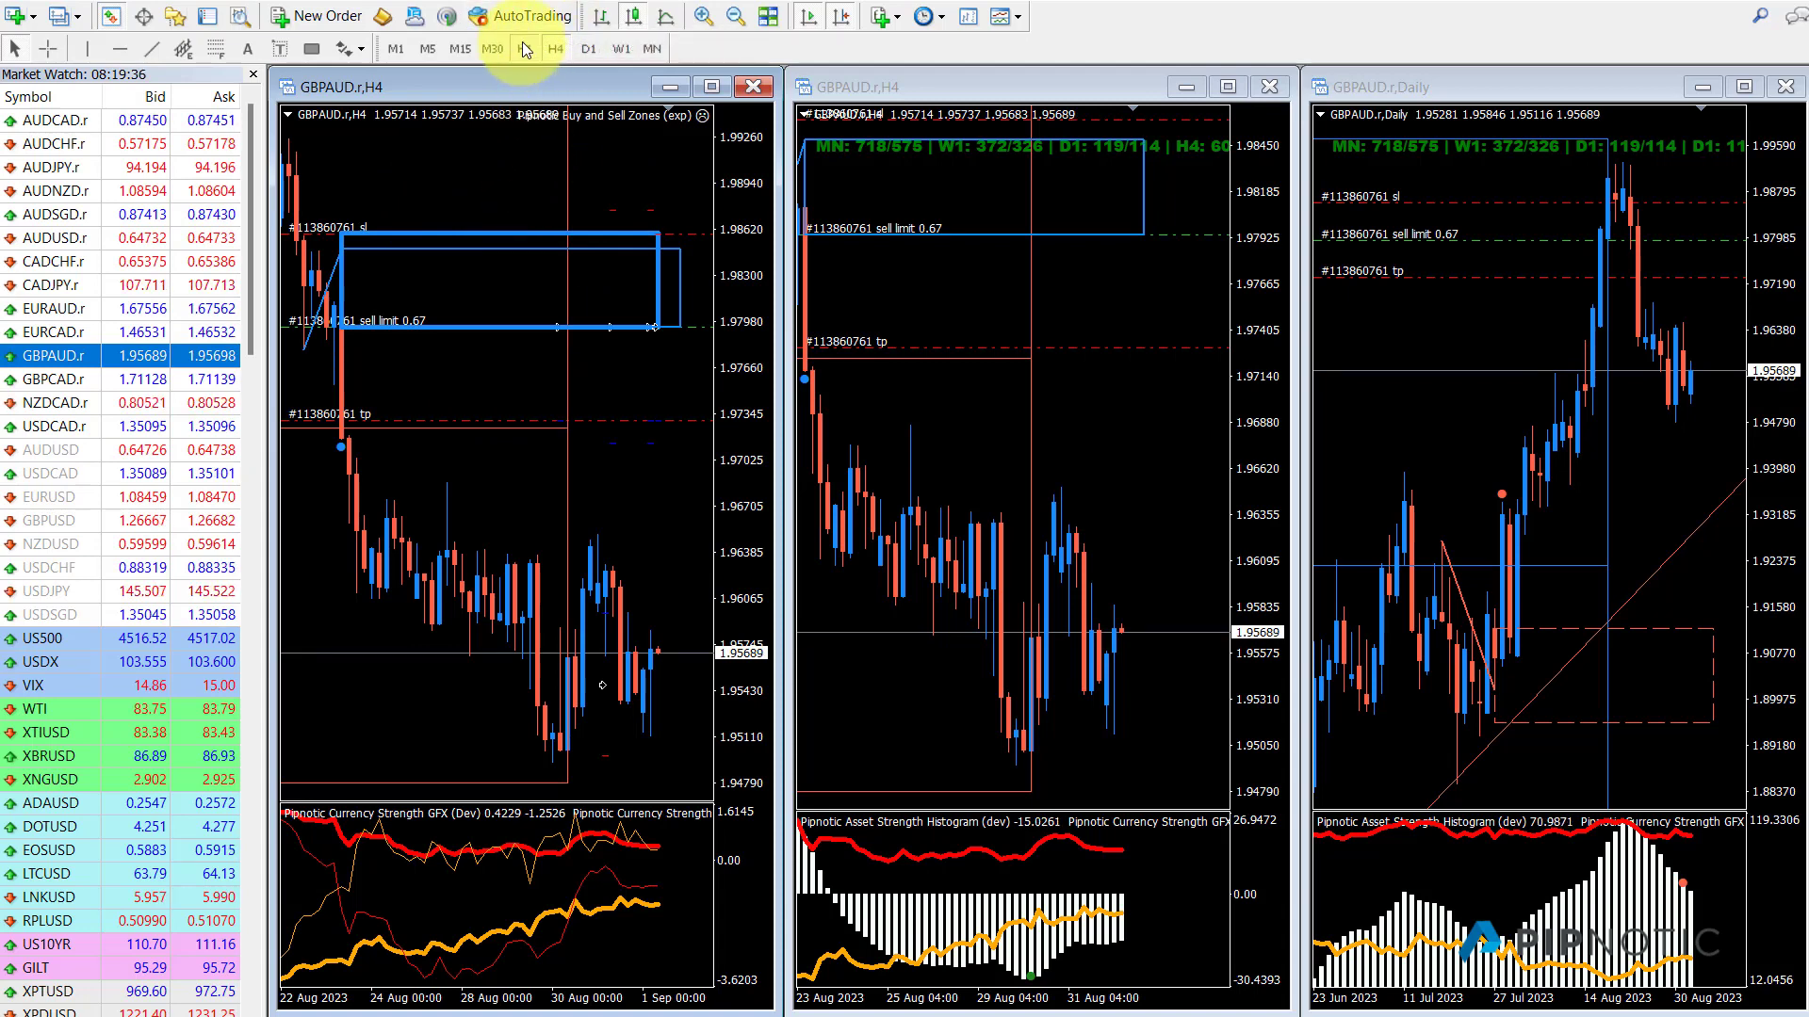
Put the GBPAUD chart on H1 candles, load EURCAD.r, and maximize its Daily chart.
key(1)
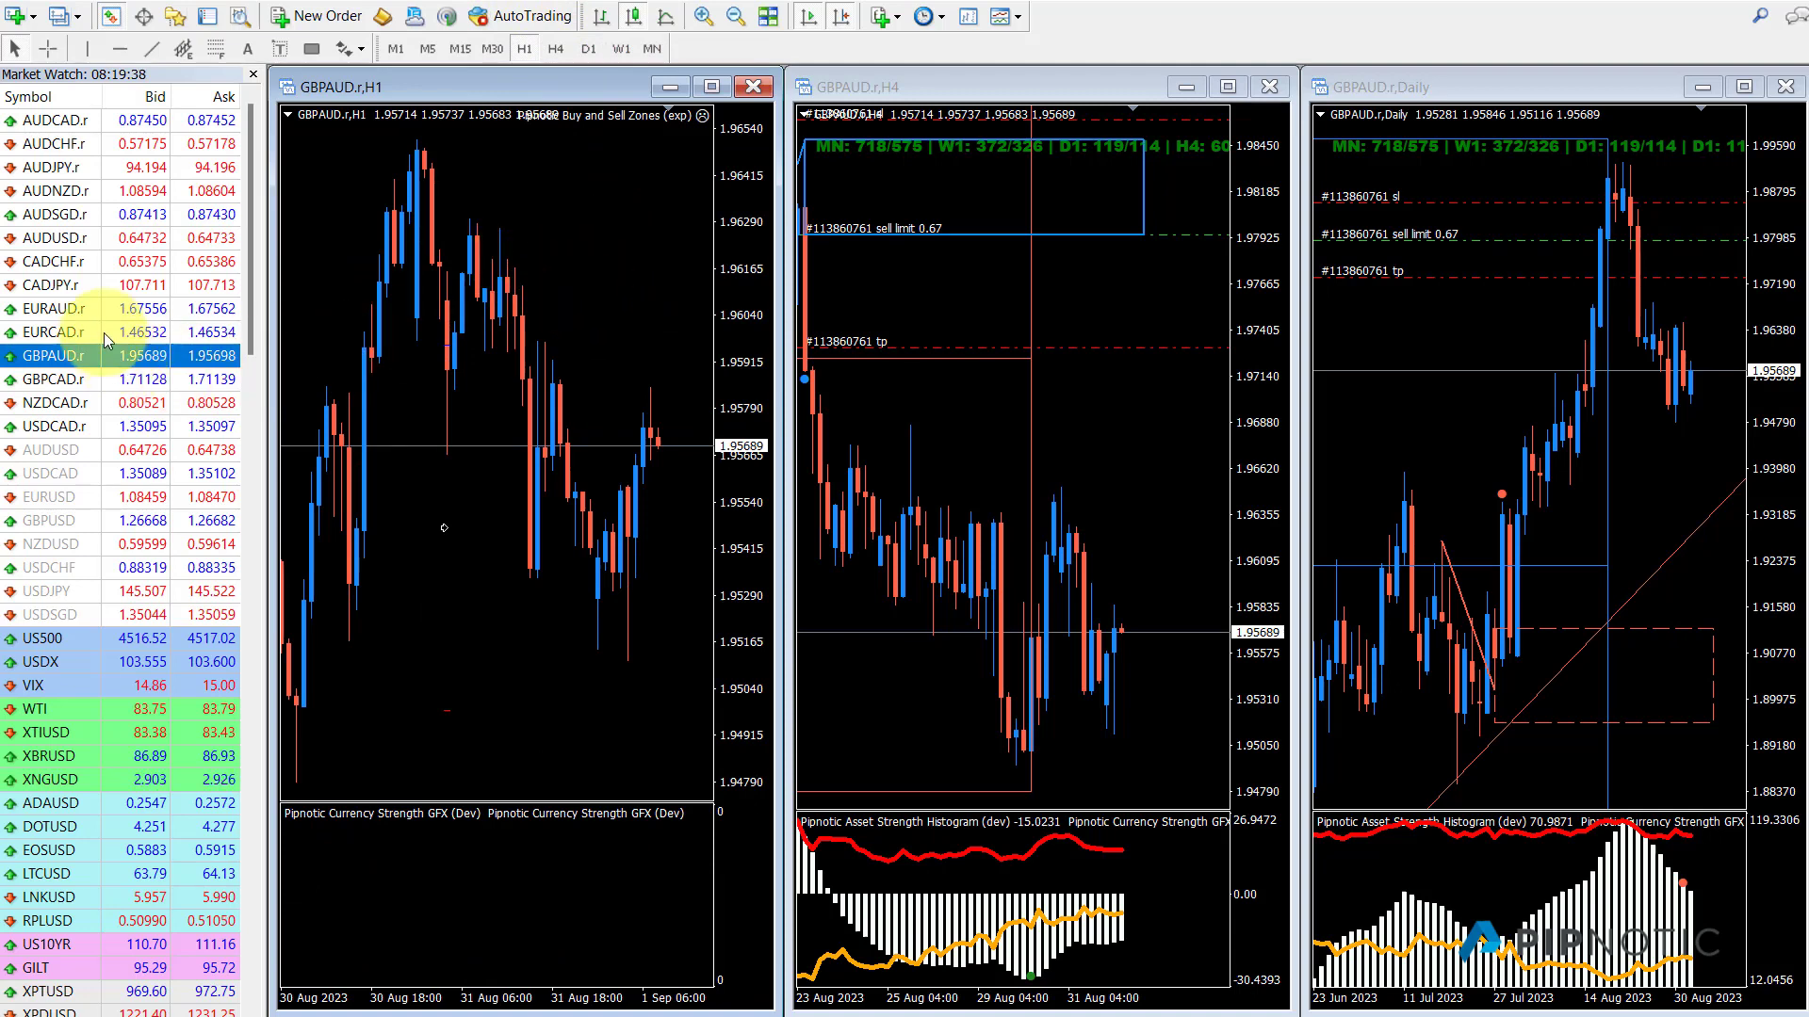
click(100, 331)
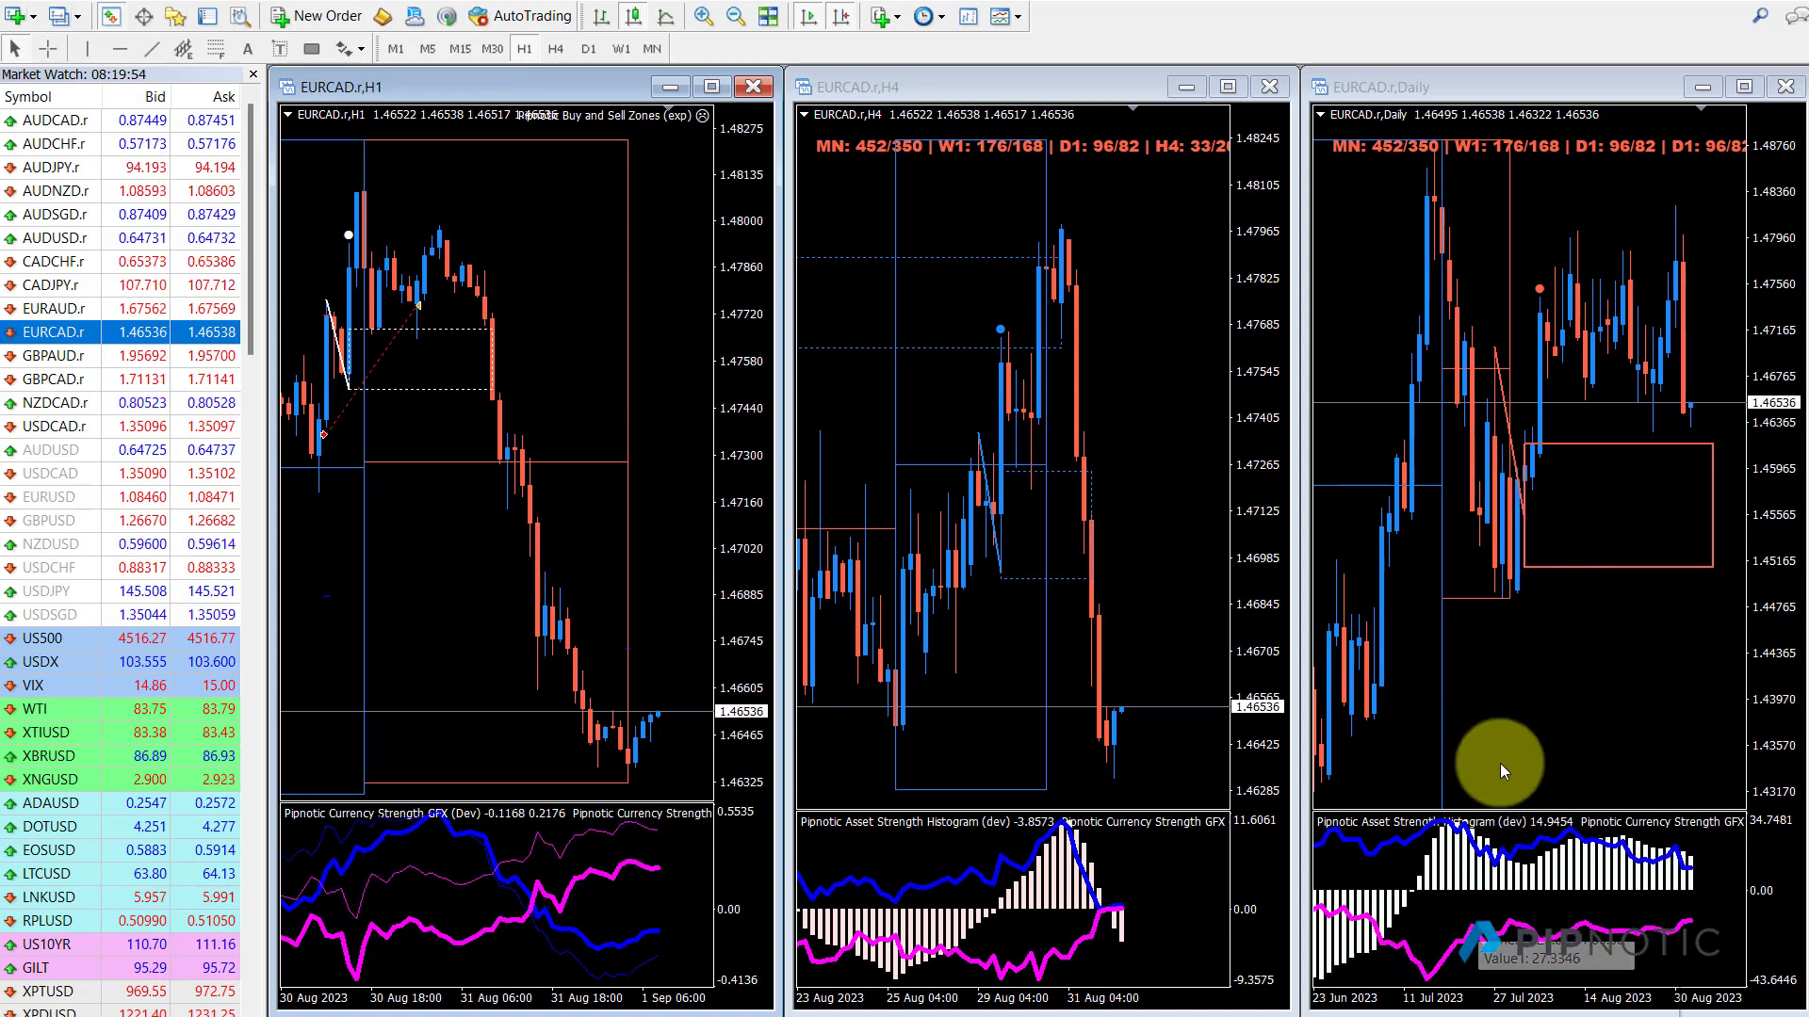
click(1744, 87)
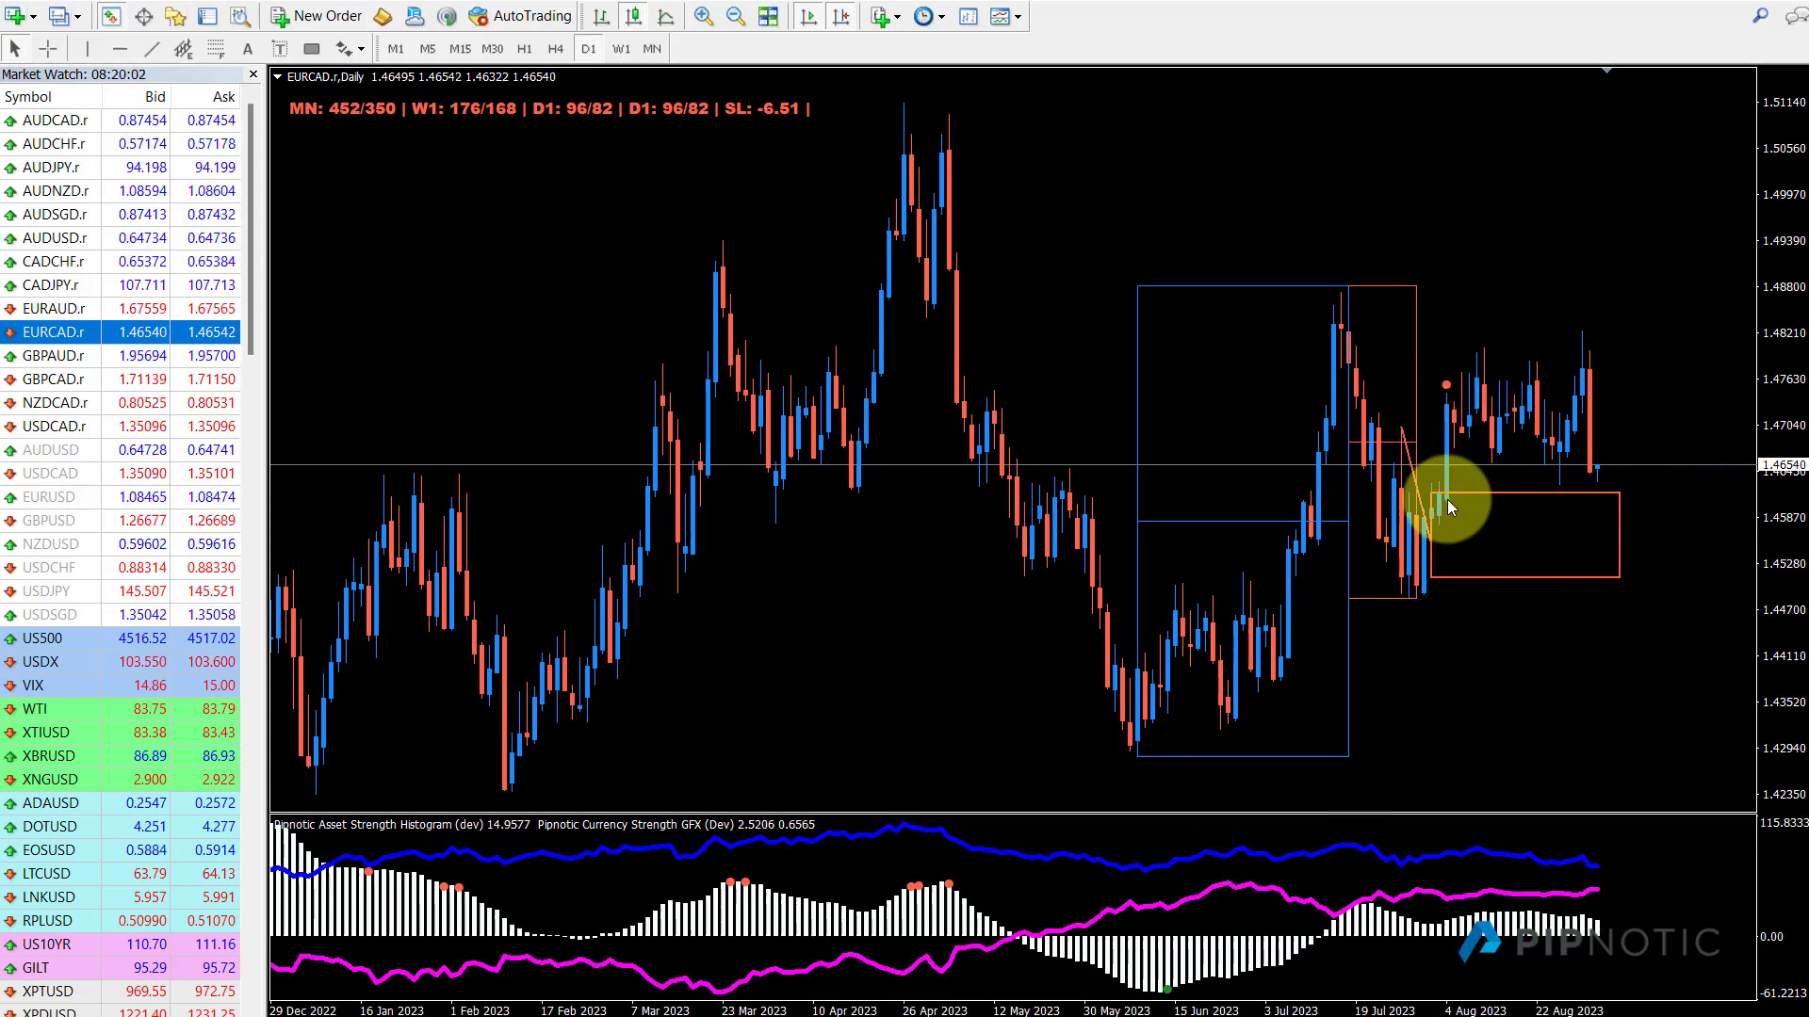
Re-tile the charts, maximize the EURCAD H1 chart, and flip between Daily and H1 with Ctrl+Tab.
click(768, 16)
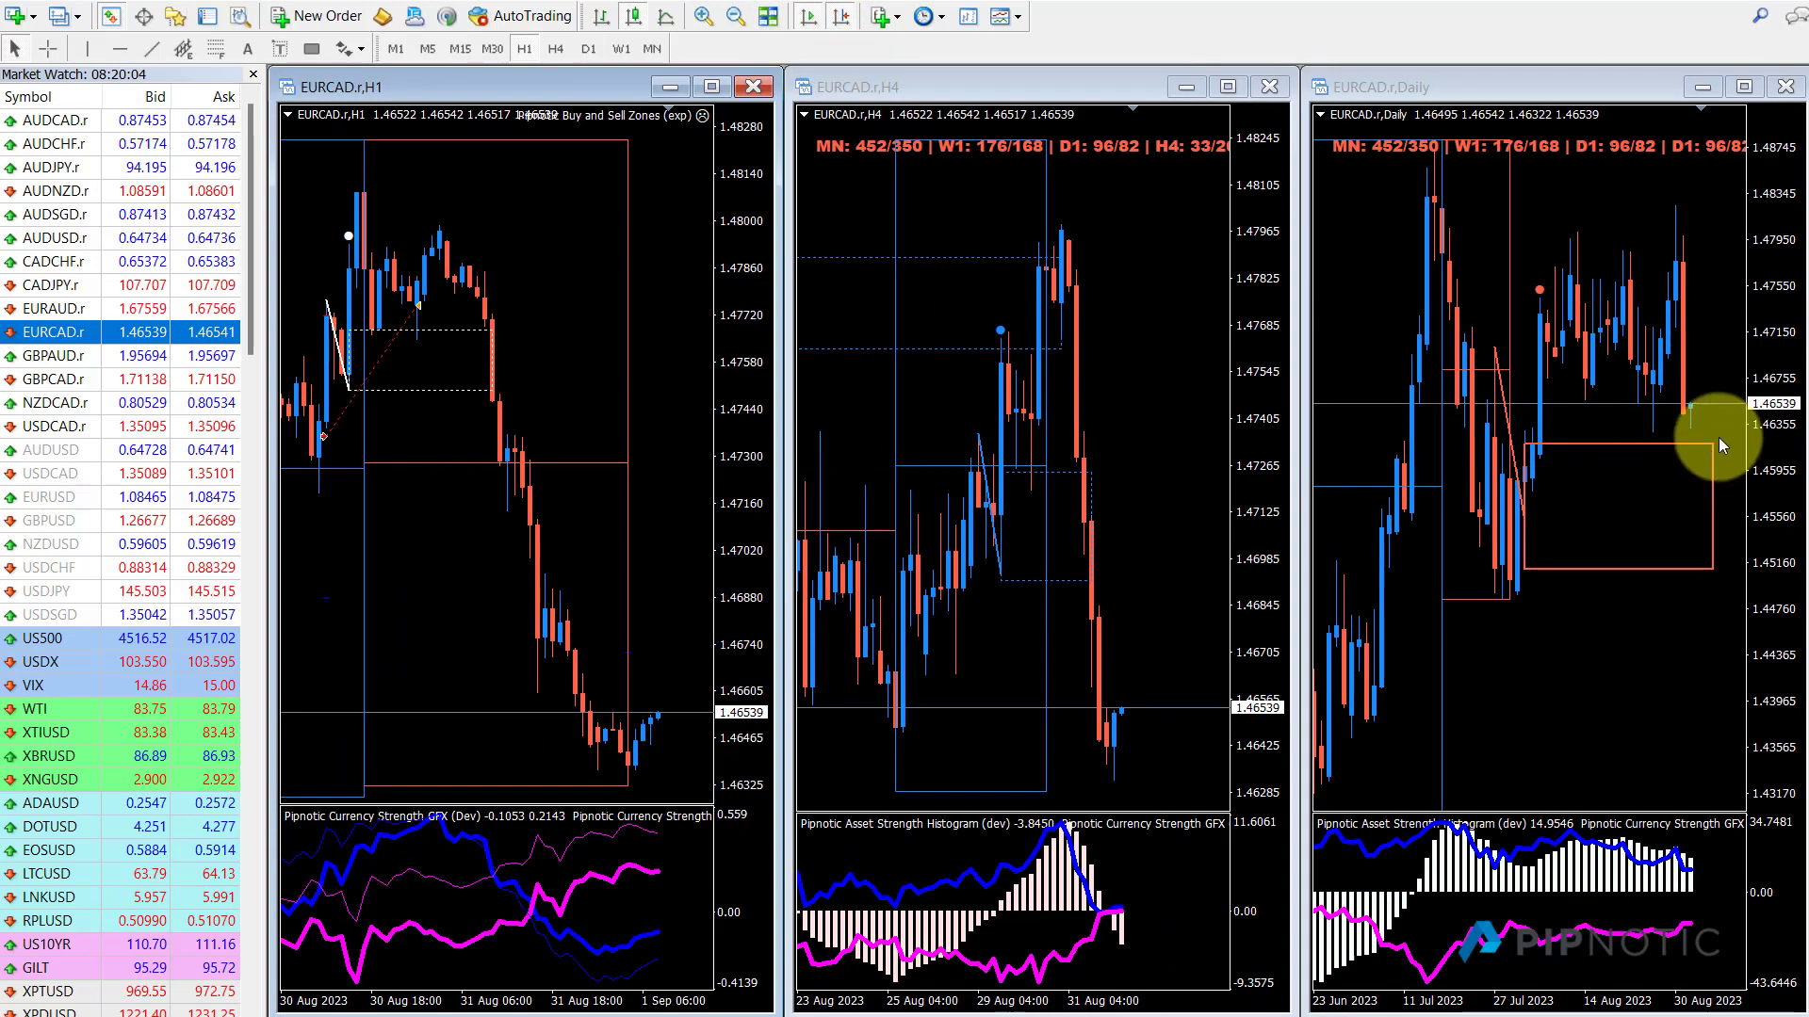
click(711, 87)
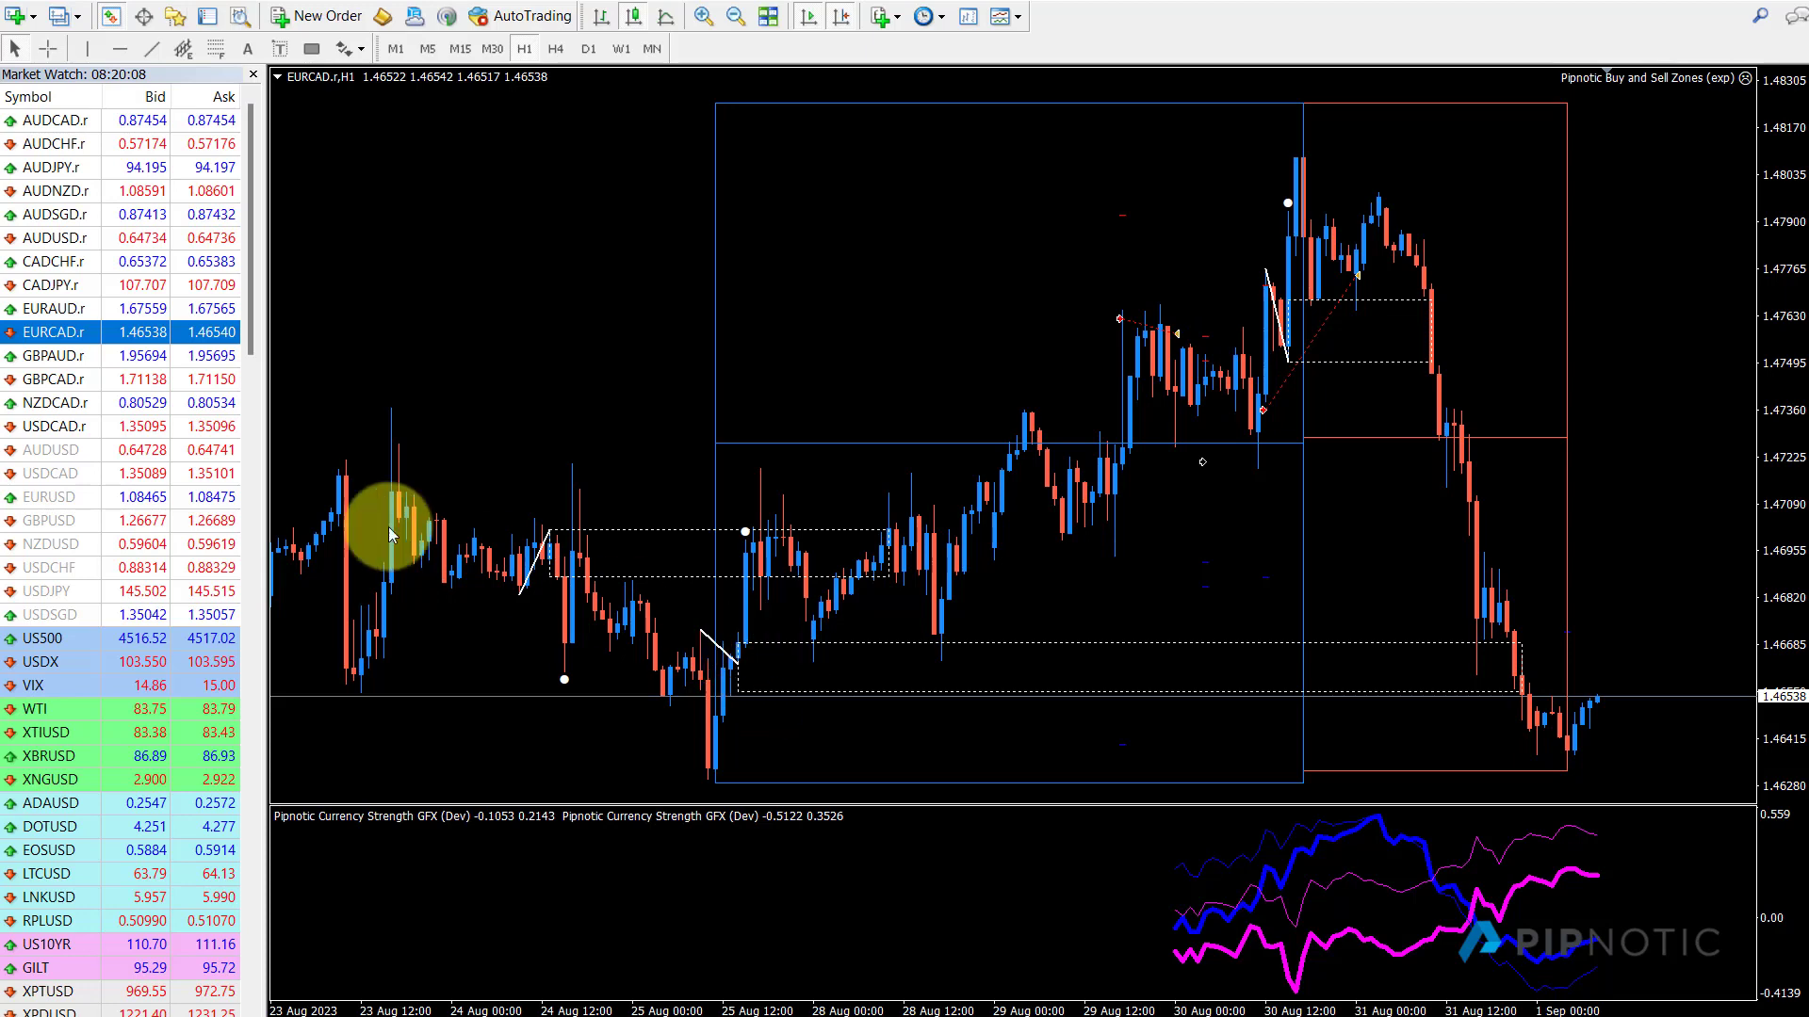
key(ctrl+Tab)
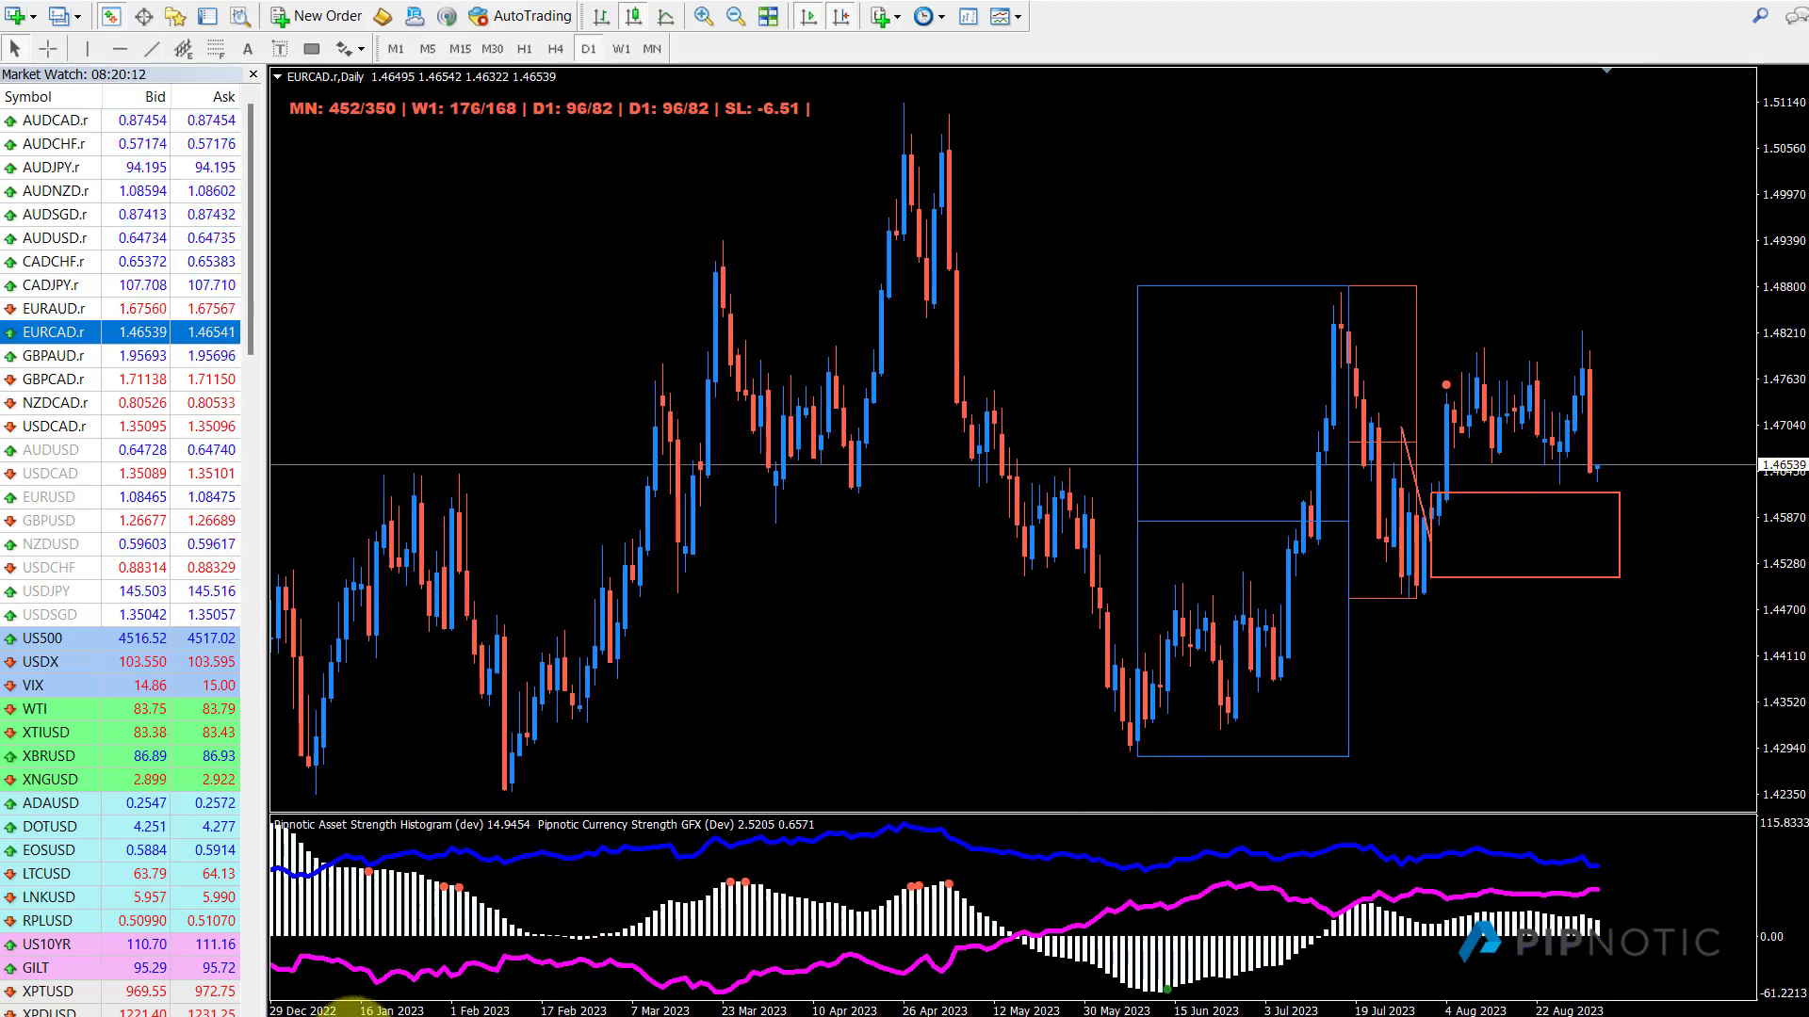
key(ctrl+Tab)
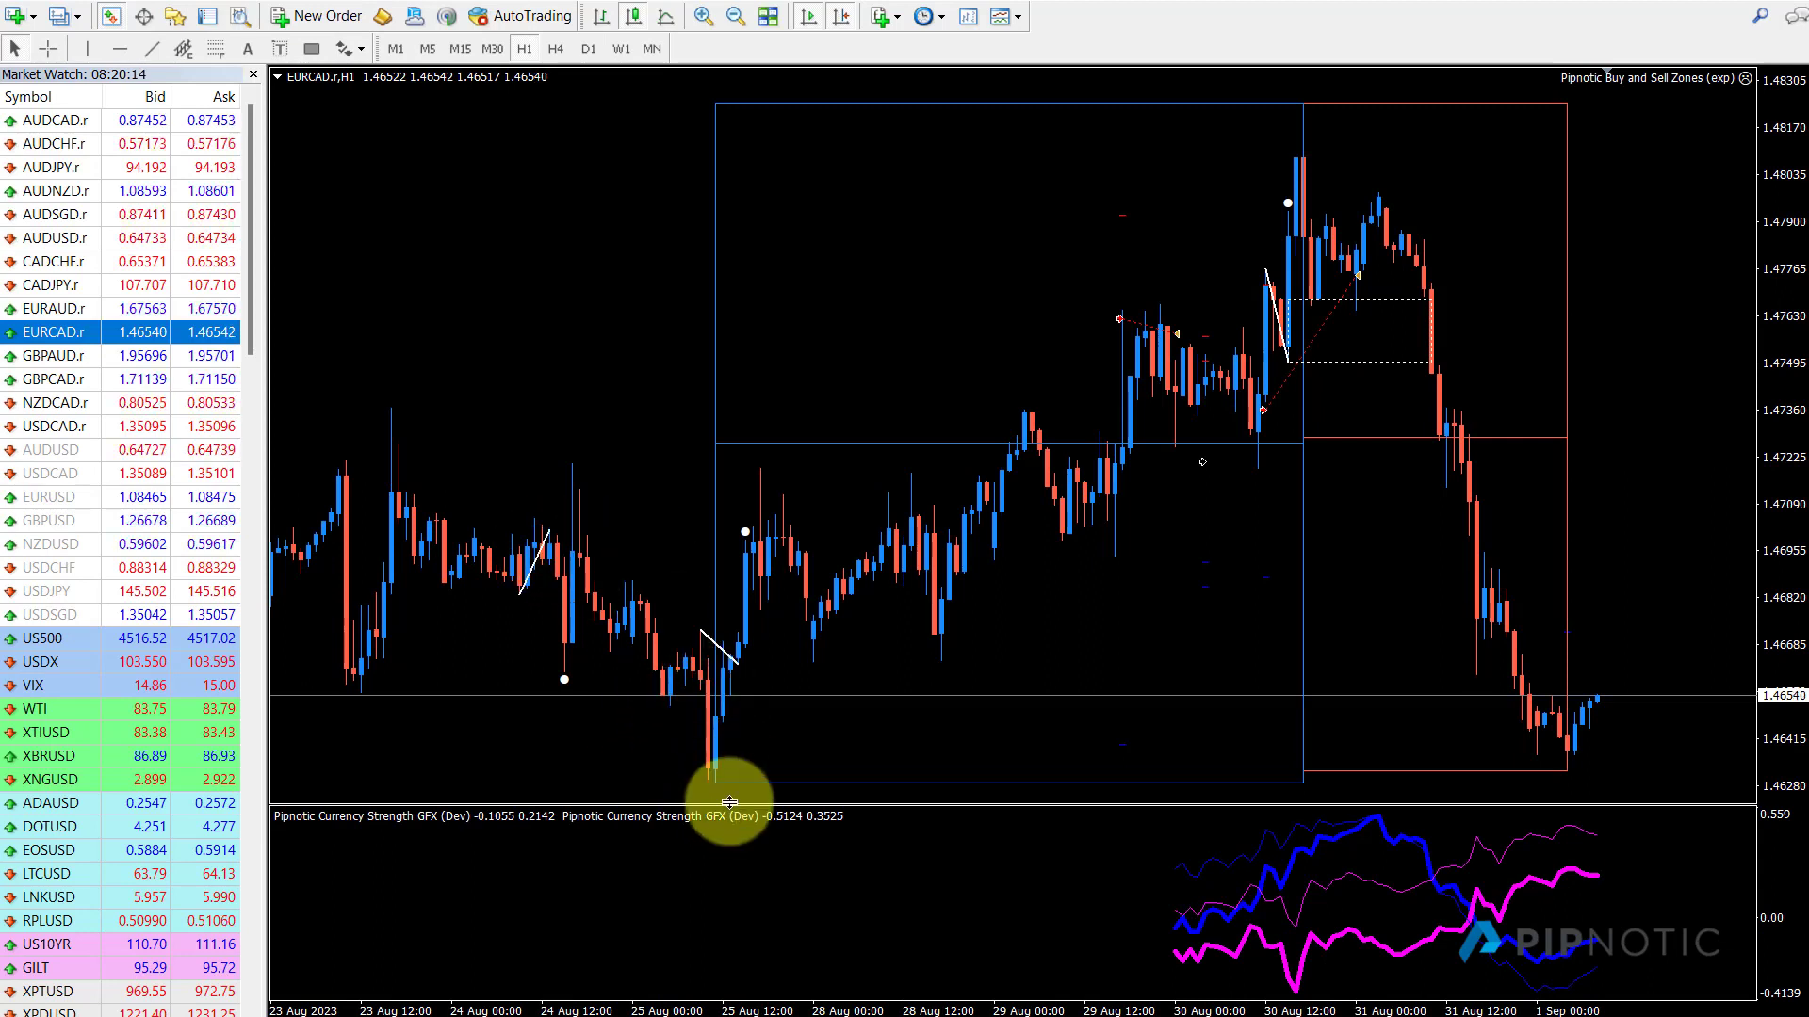
mouse_move(776, 606)
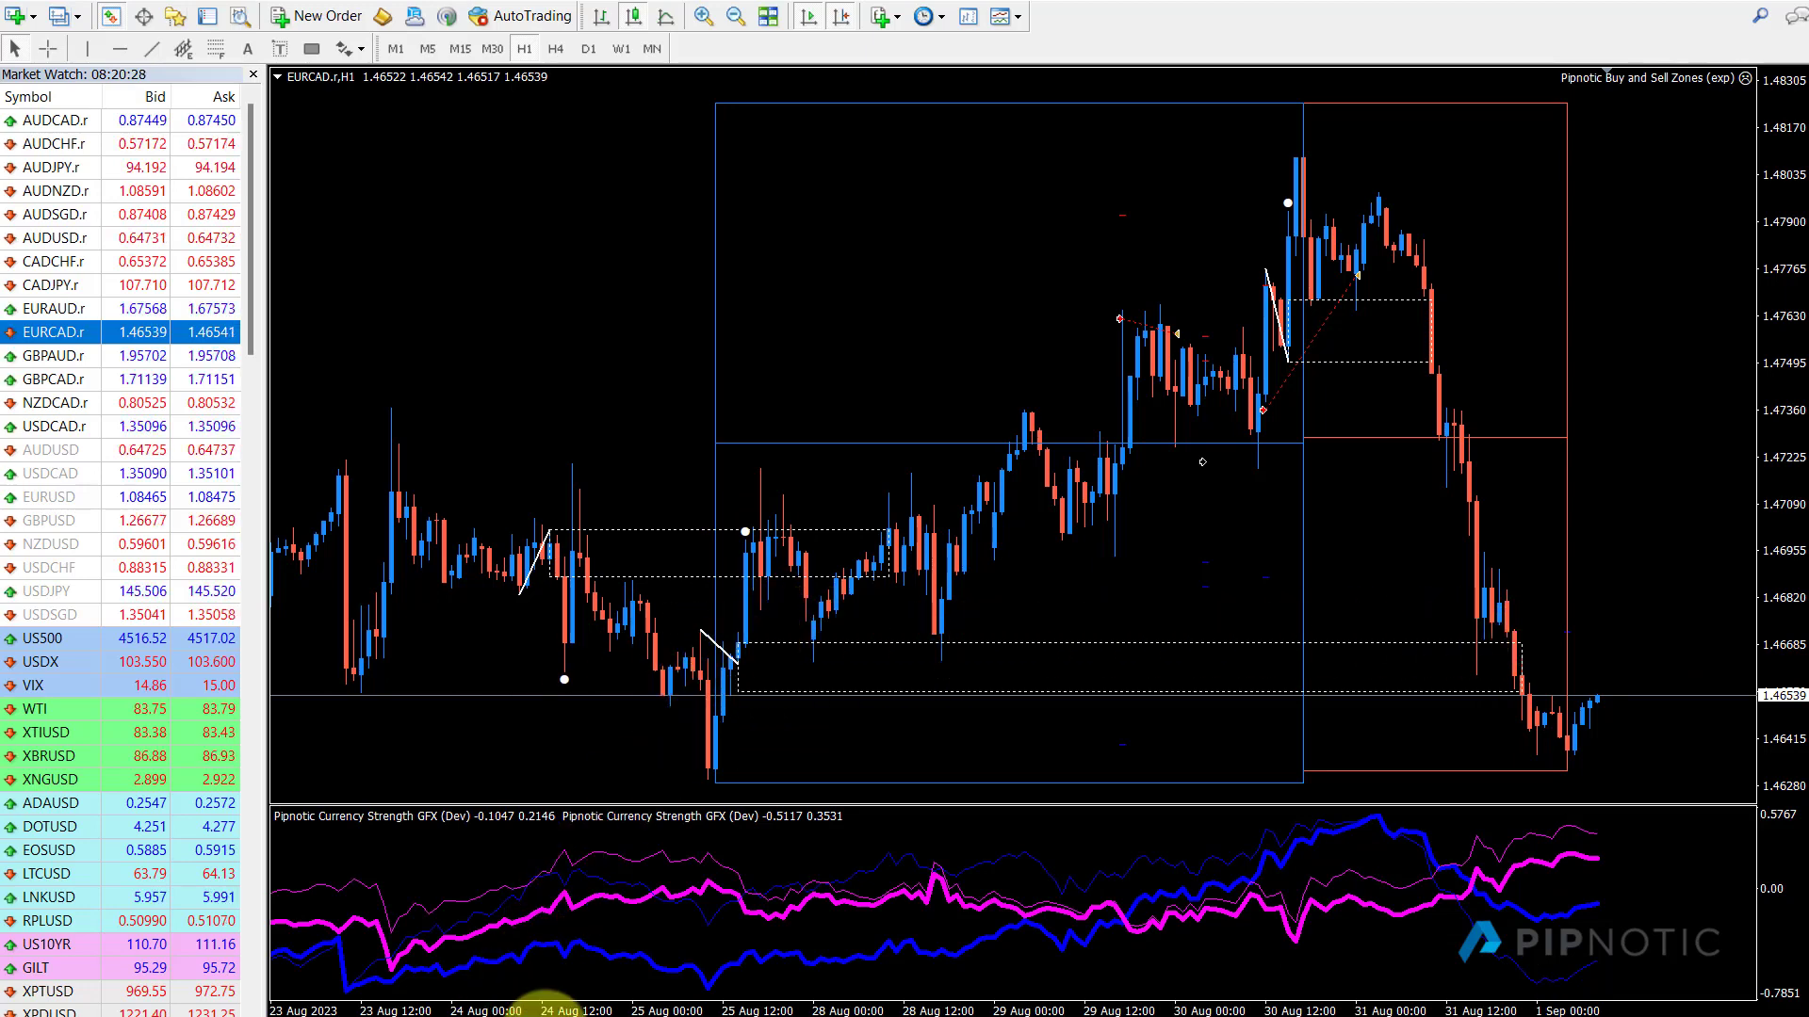
key(ctrl+Tab)
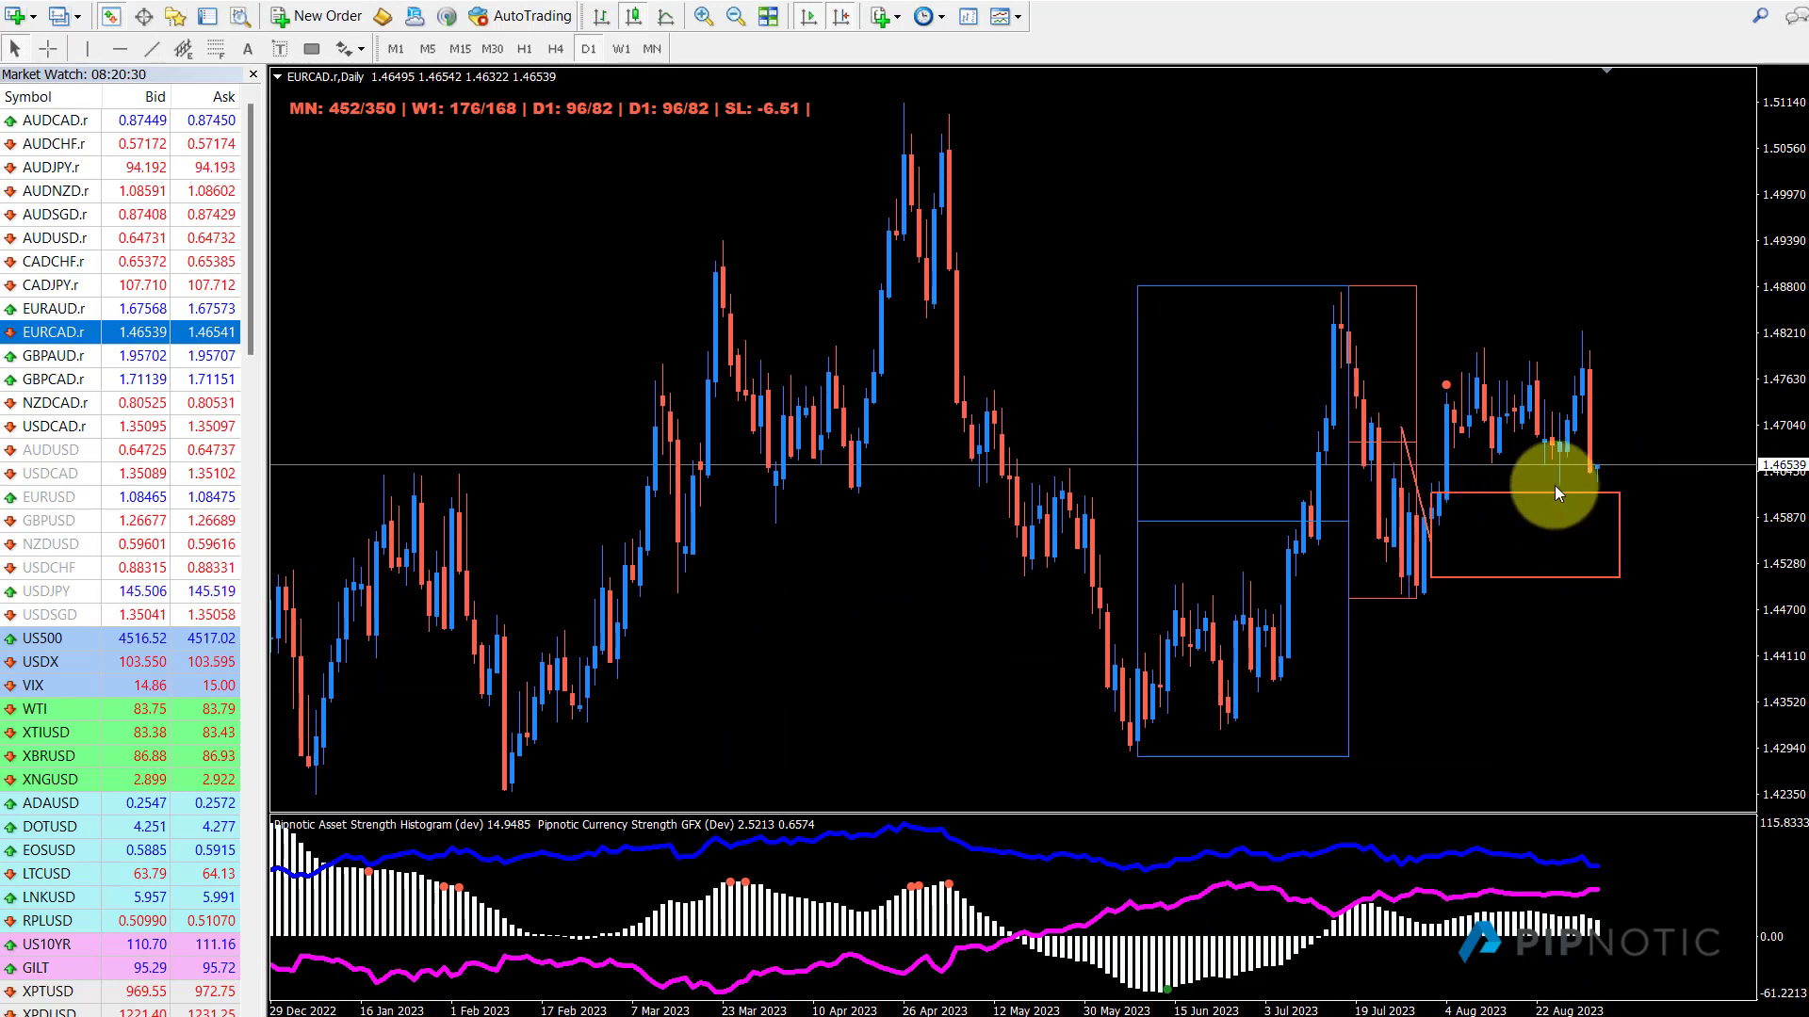
key(ctrl+Tab)
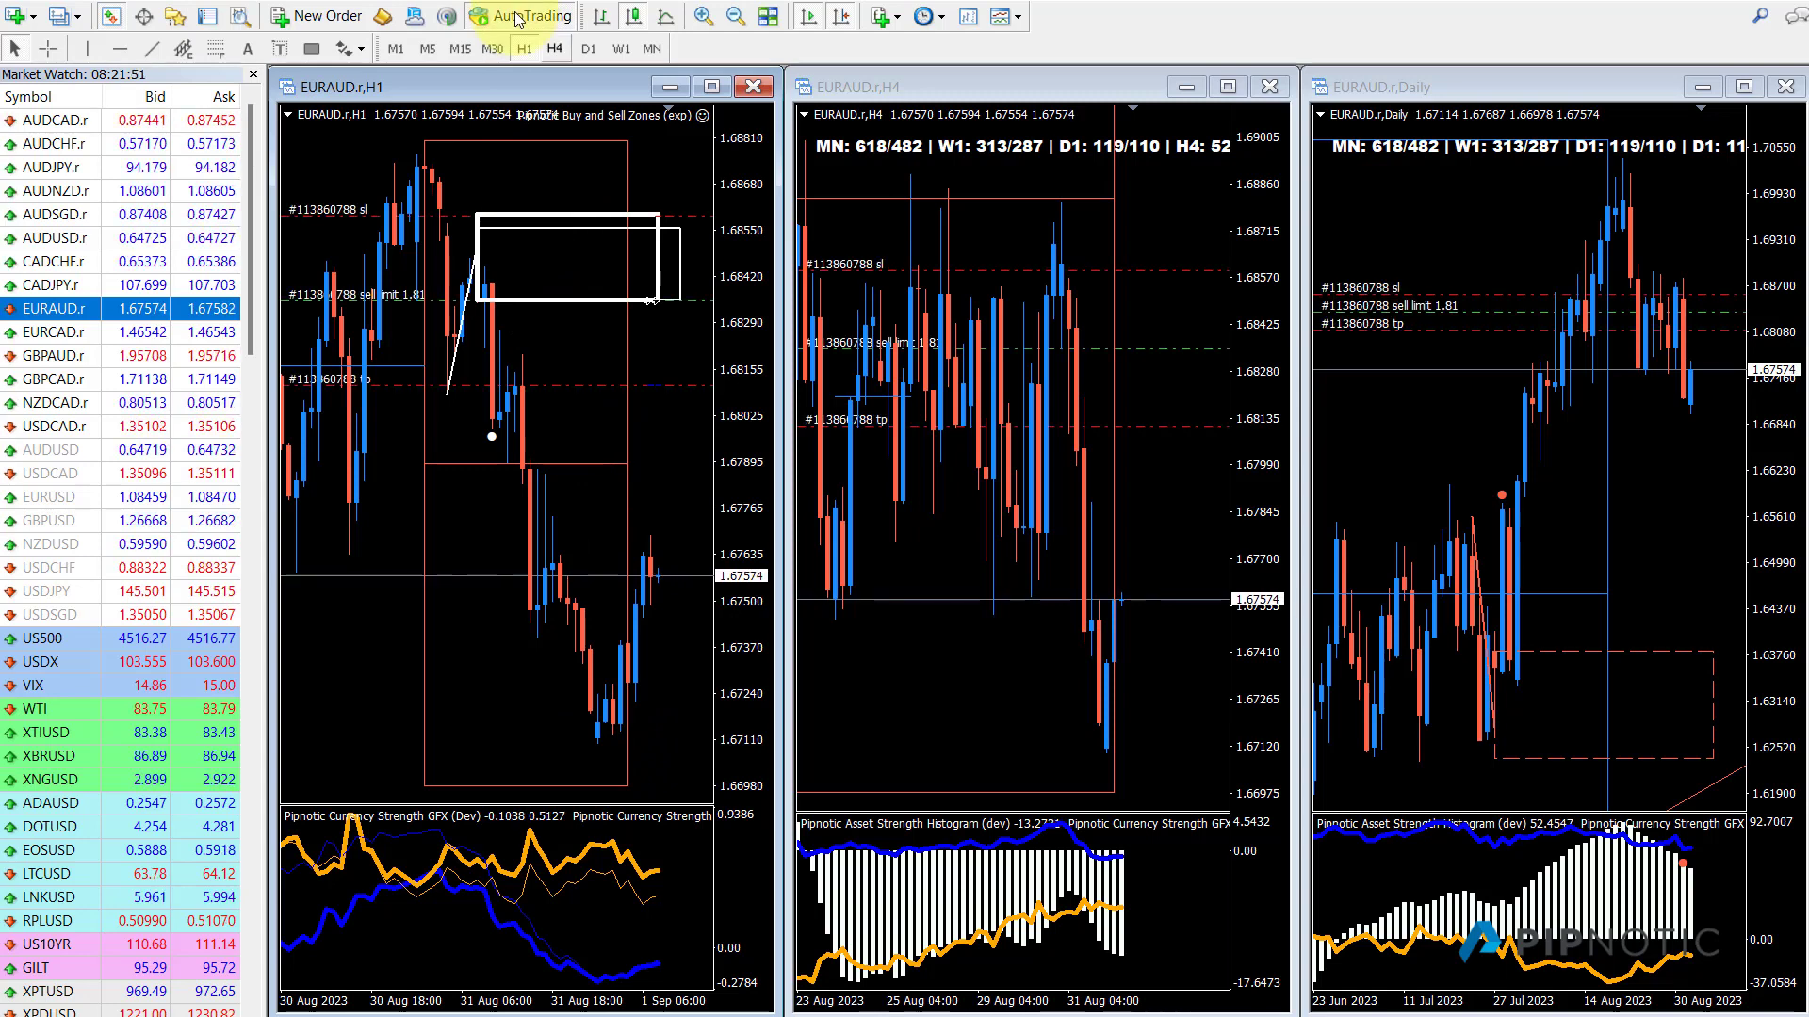
Select CADJPY.r in Market Watch and drop it onto the H1 chart.
click(141, 284)
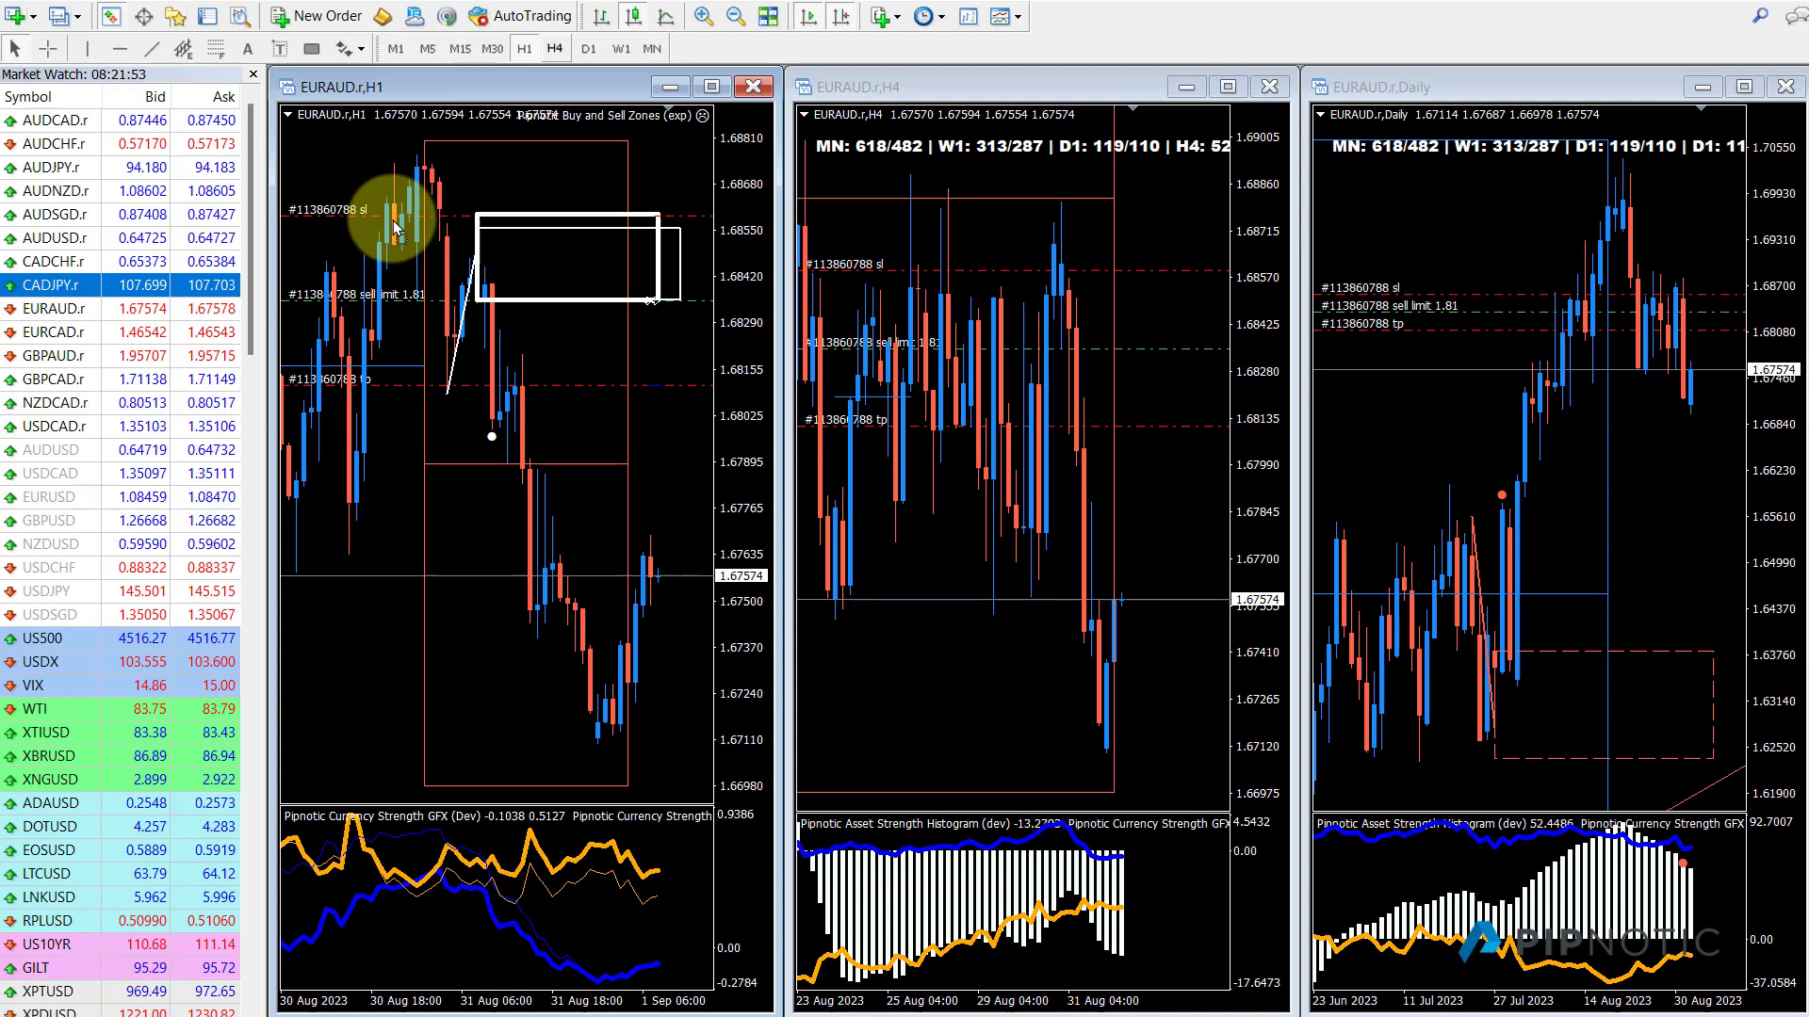
drag(393, 226, 394, 227)
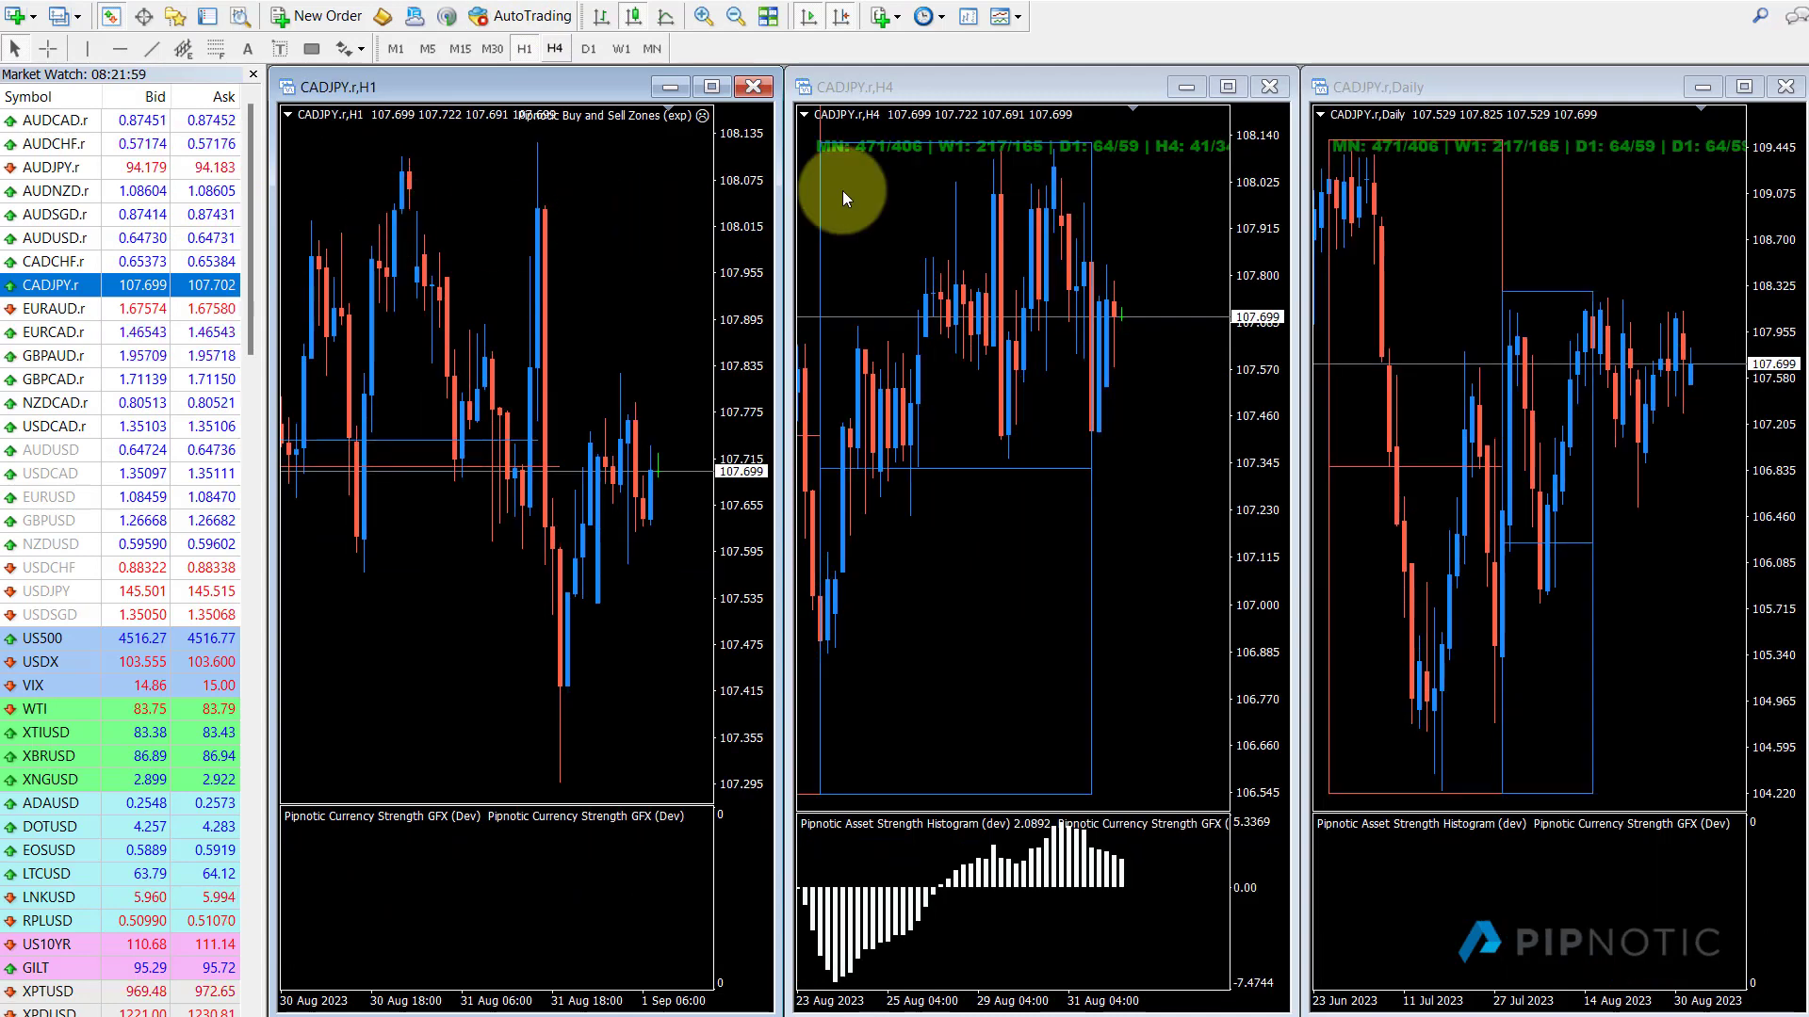
Lower the CADJPY H1 indicator divider slightly, activating each chart window in turn.
click(1526, 343)
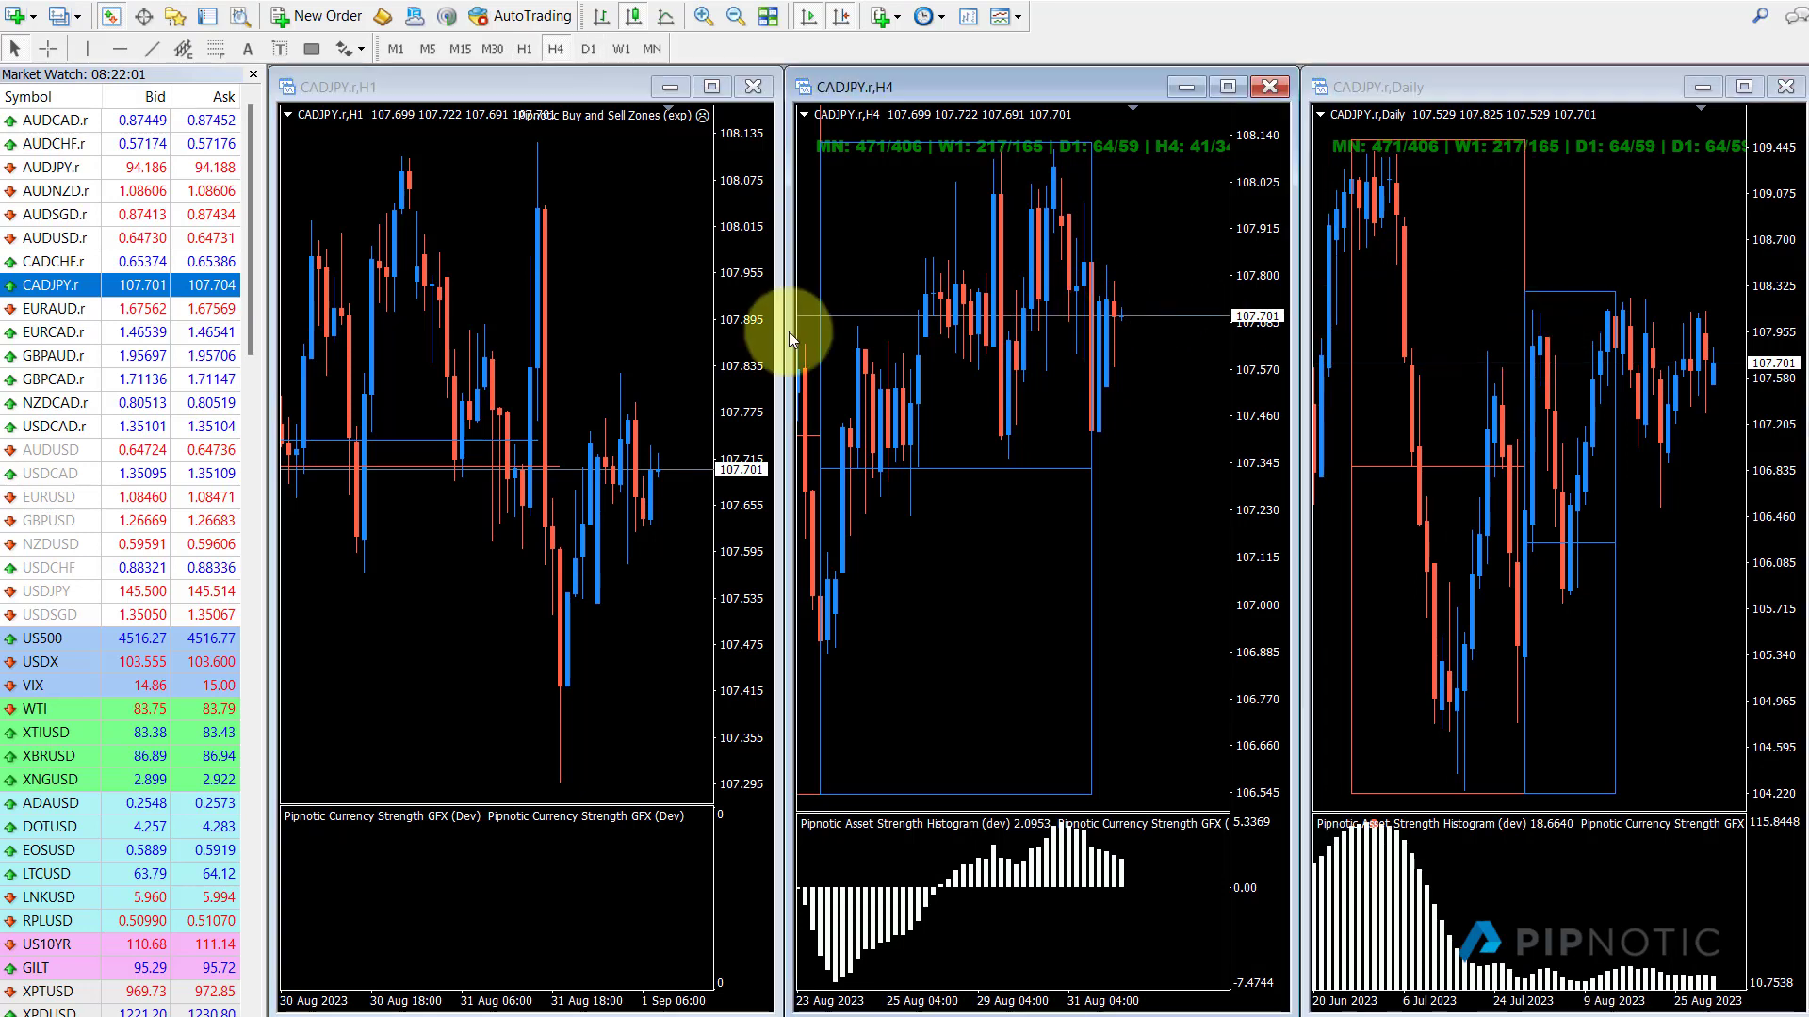
click(500, 376)
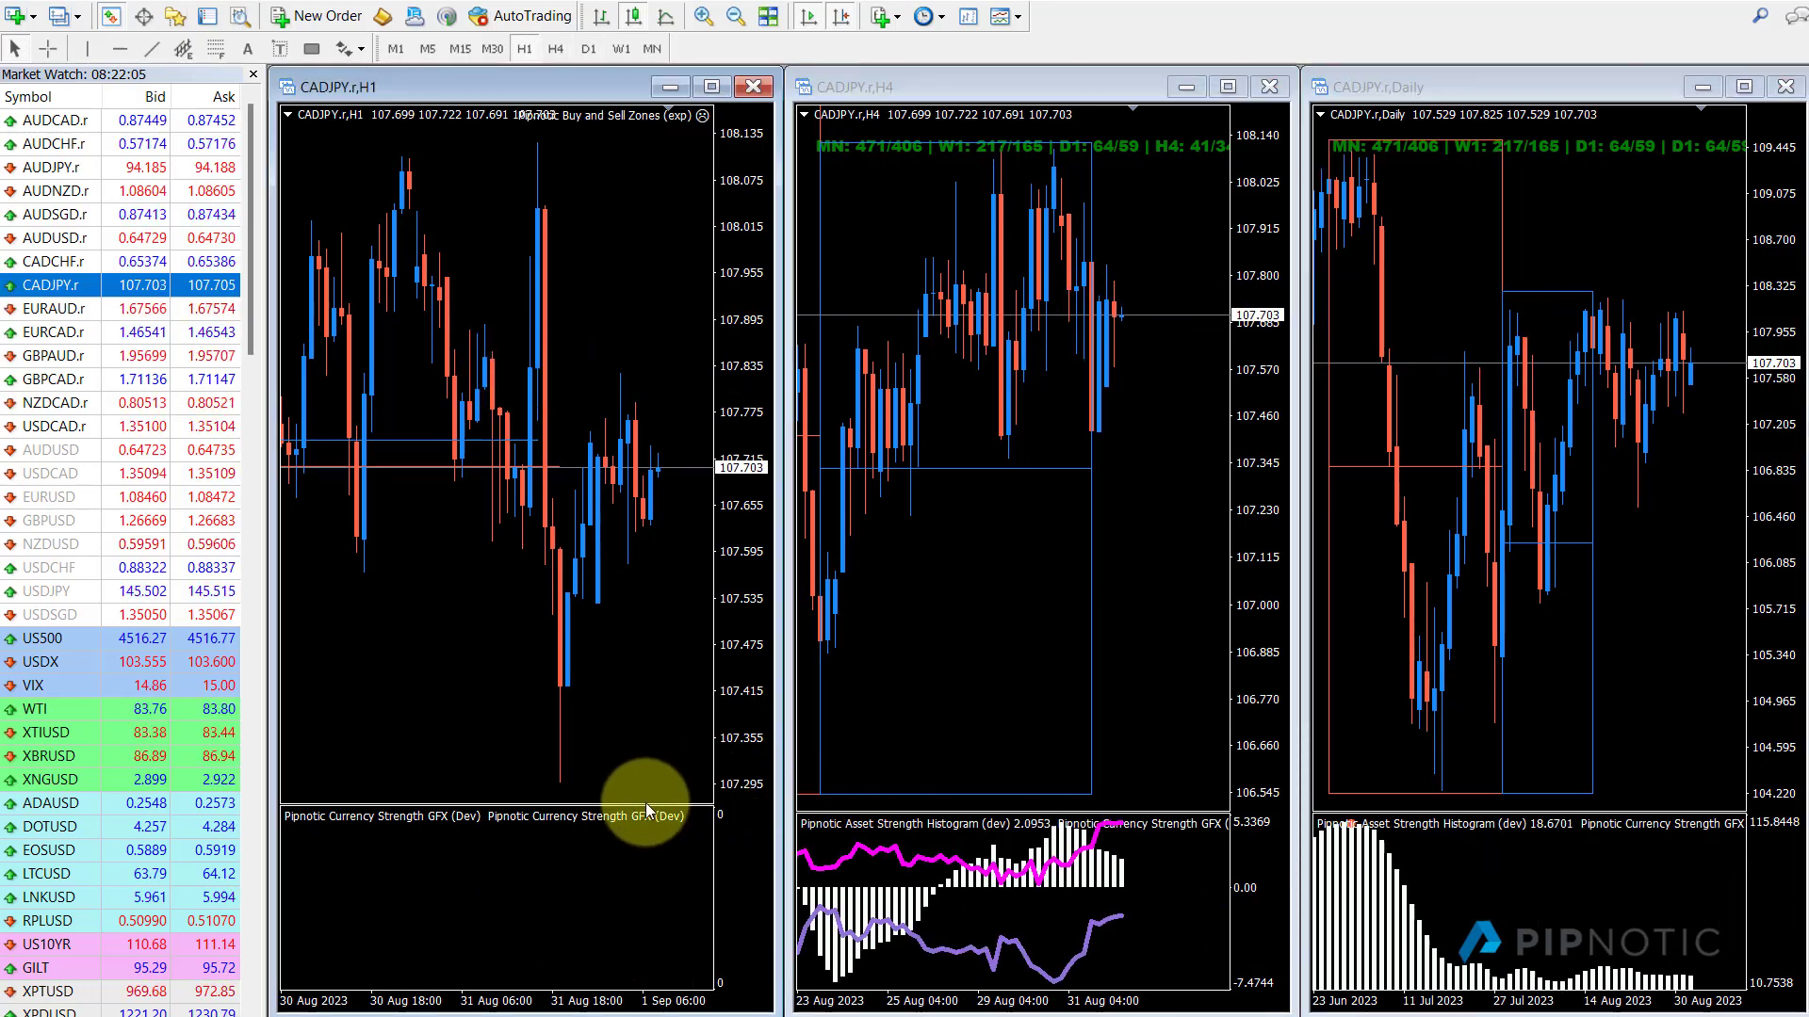
drag(644, 806, 649, 814)
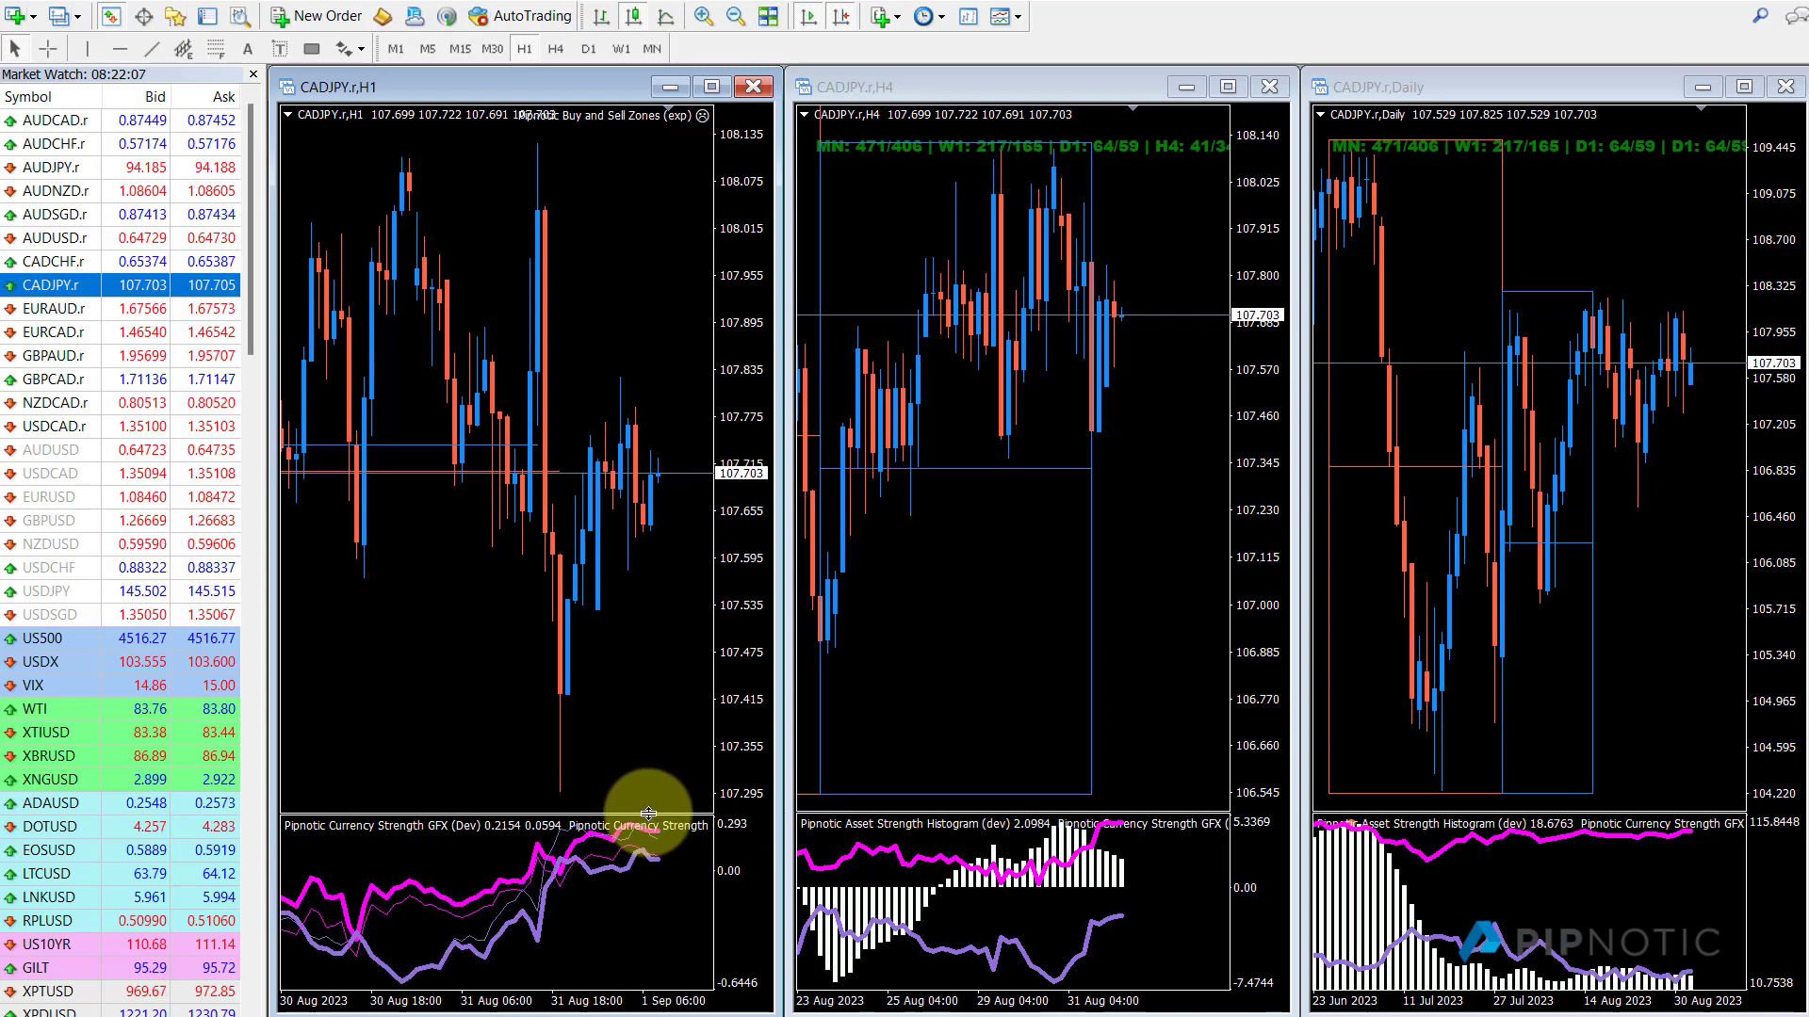
click(1015, 909)
click(1535, 905)
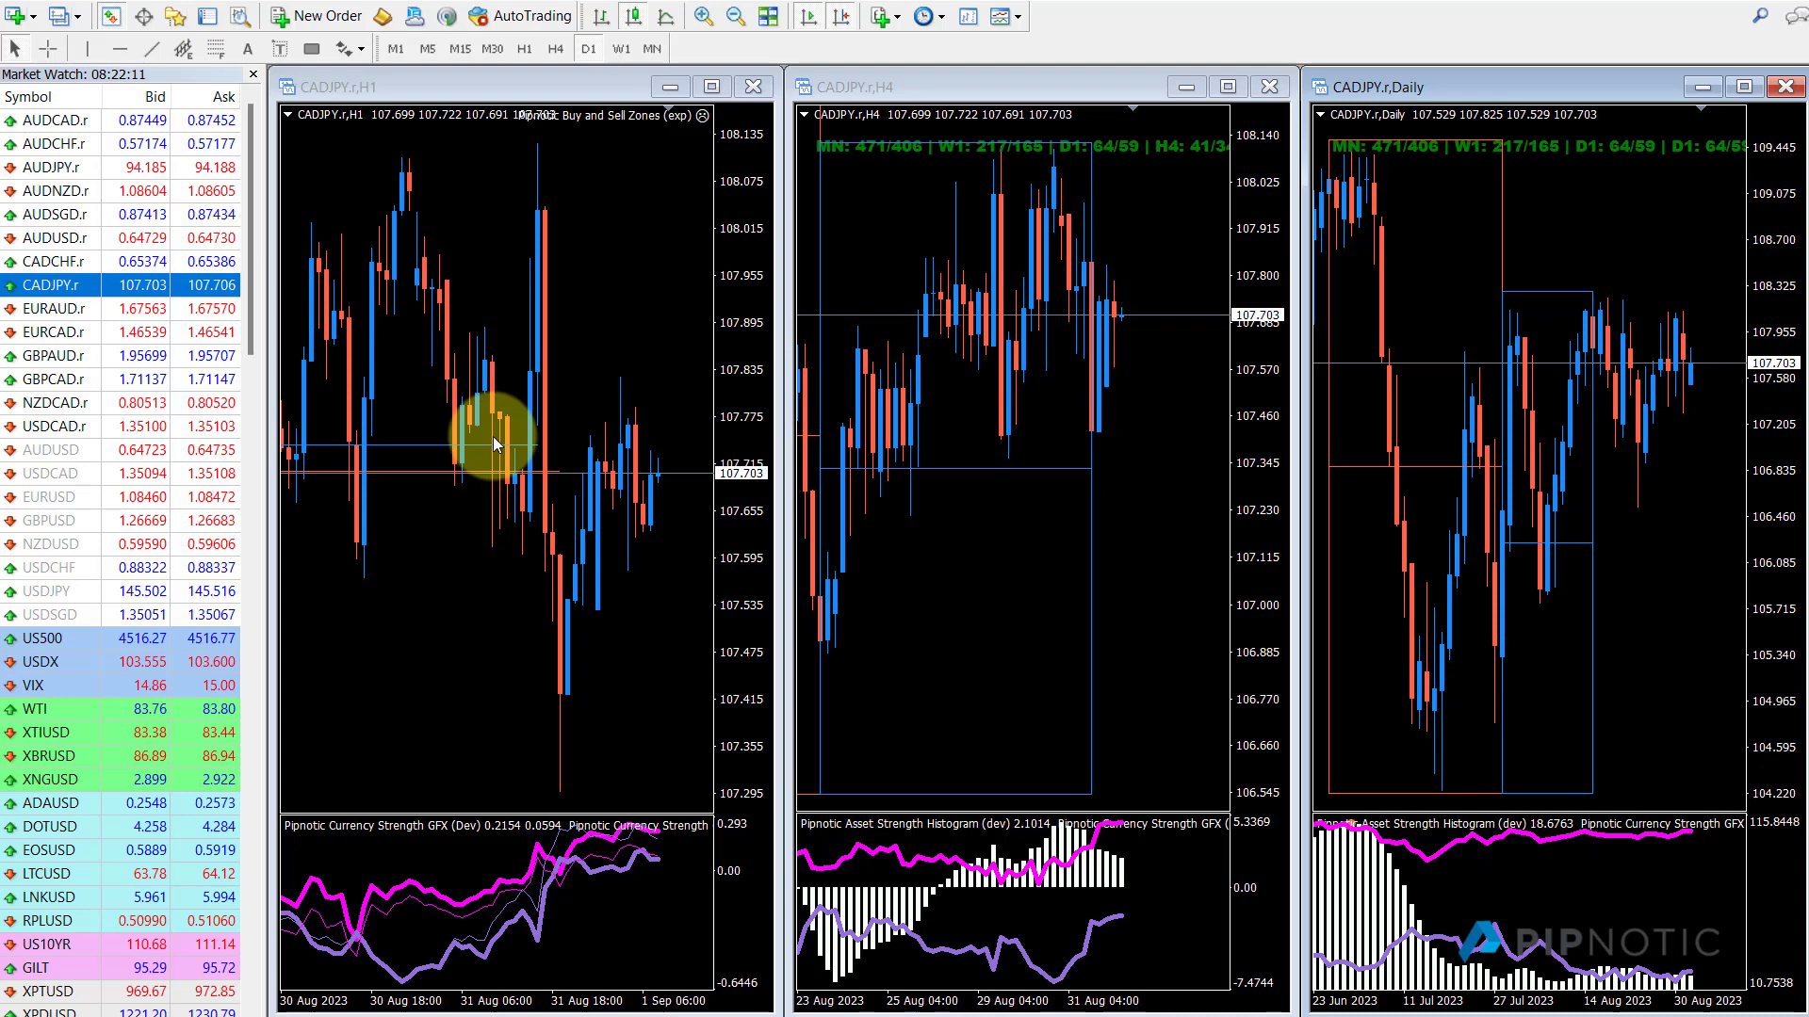